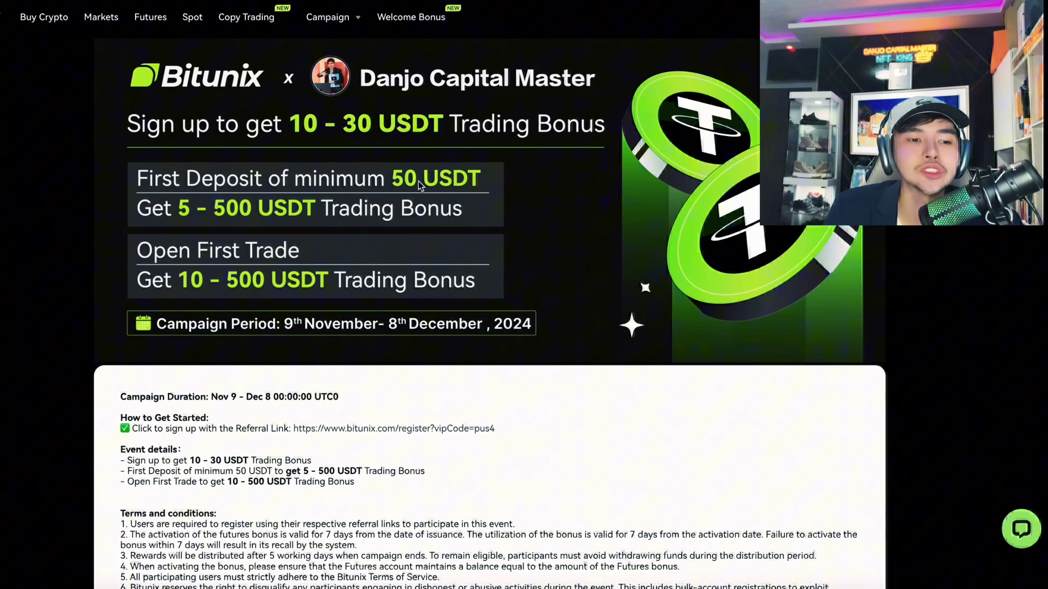
- Scroll through the sign-up, deposit and trade bonus terms down to the page footer
scroll(415, 183, "down", 2)
scroll(192, 229, "down", 1)
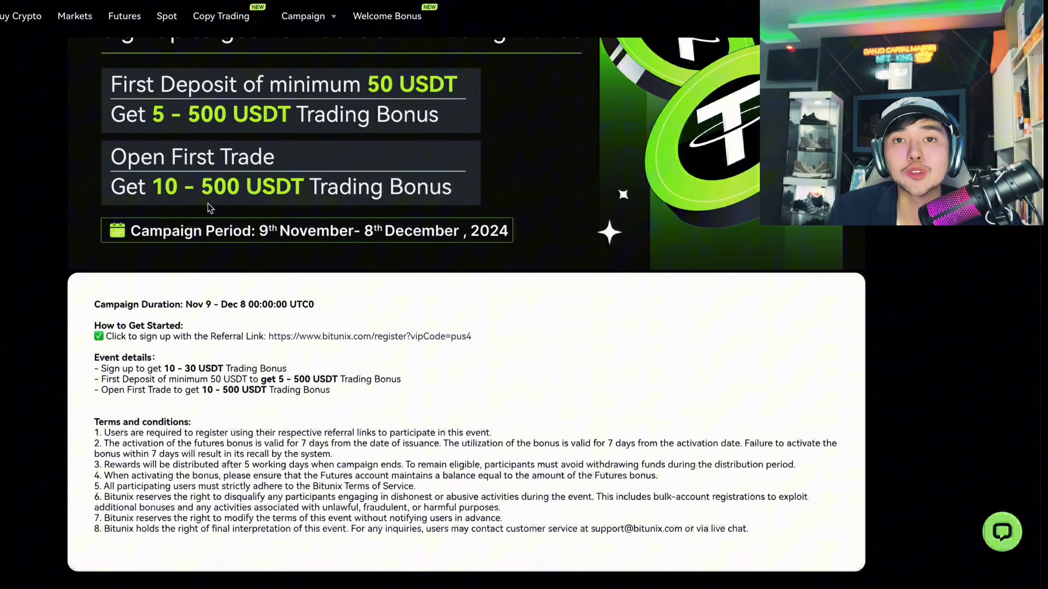
scroll(330, 221, "down", 1)
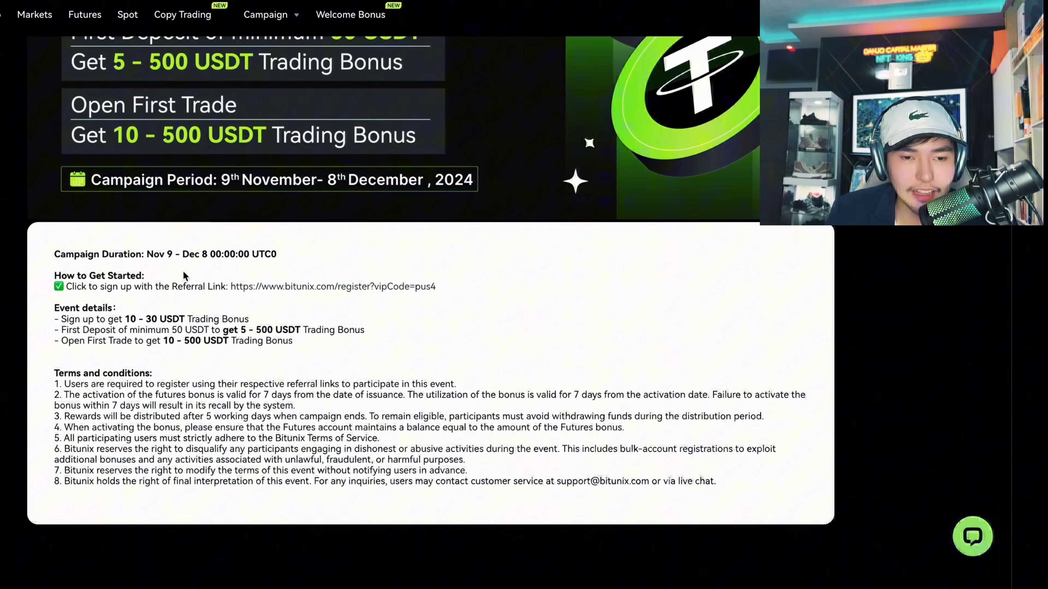
scroll(144, 264, "down", 1)
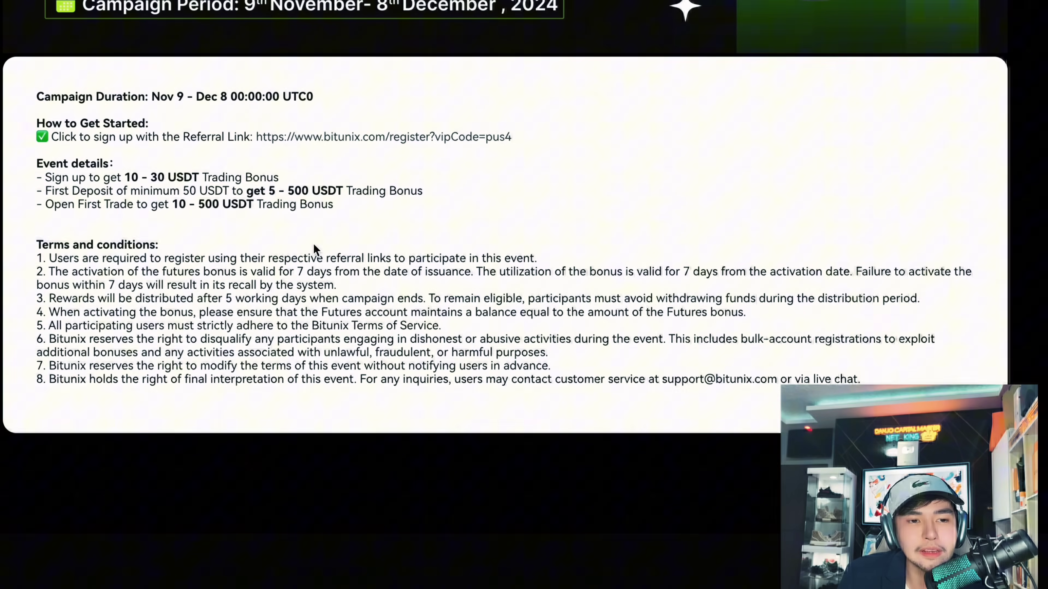
scroll(376, 280, "up", 5)
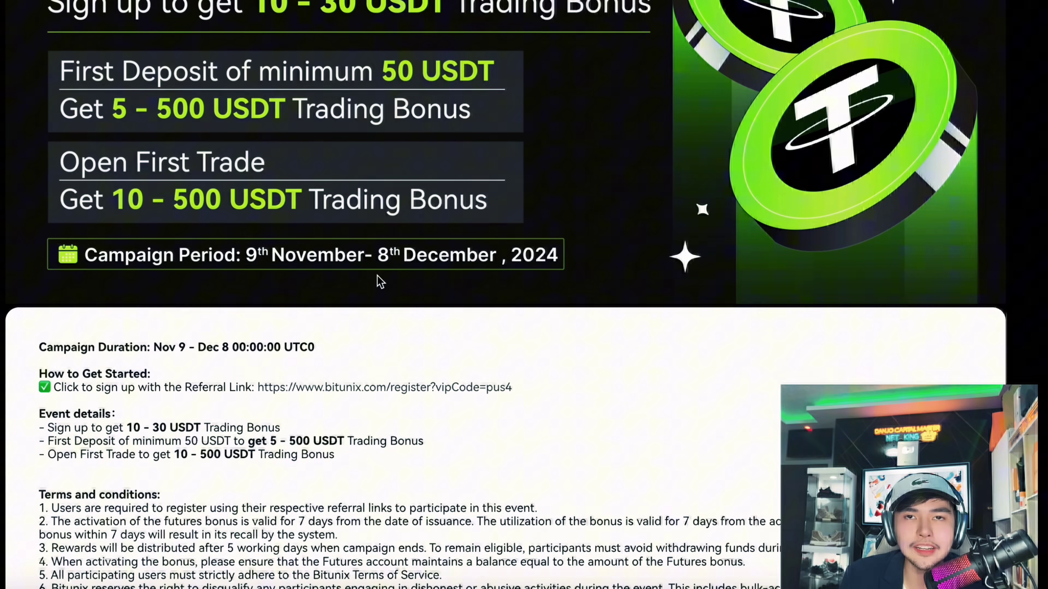
scroll(683, 220, "down", 12)
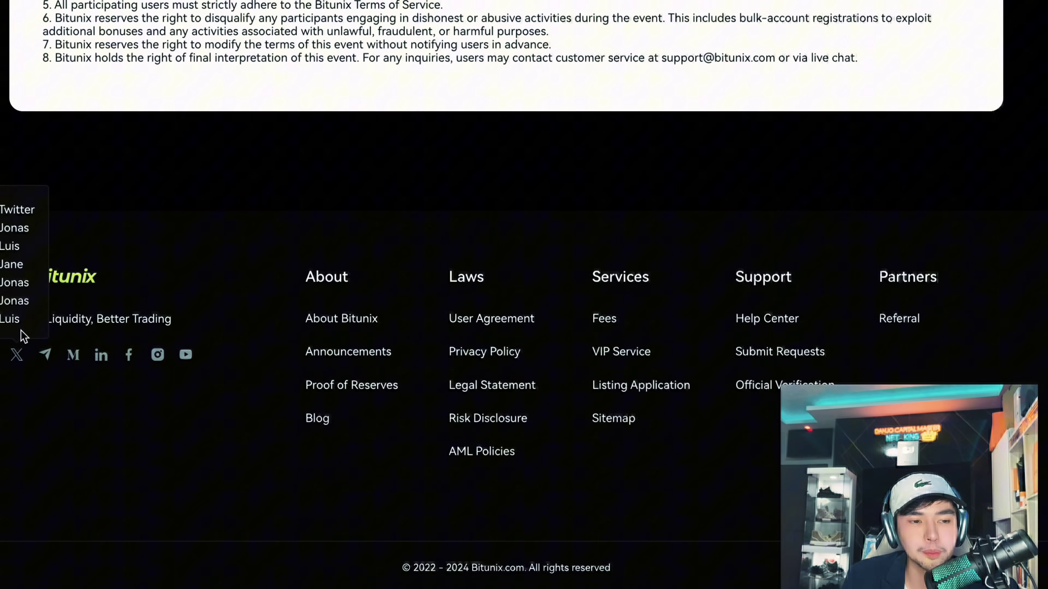
- Open Bitunix's X profile and scroll down through its recent posts
left_click(23, 216)
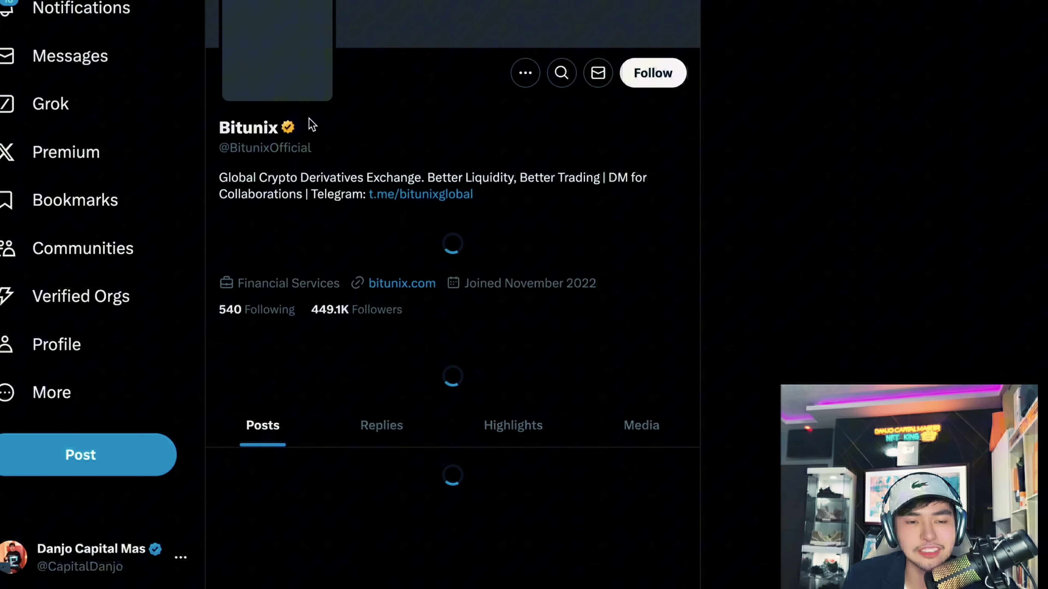
scroll(601, 50, "down", 5)
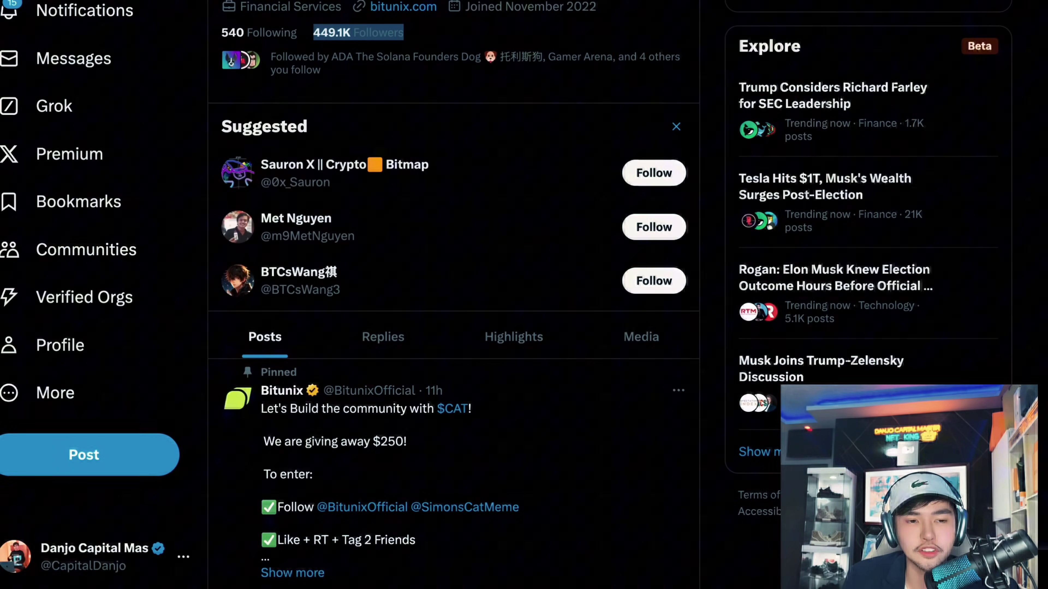
scroll(454, 289, "down", 8)
scroll(495, 132, "down", 20)
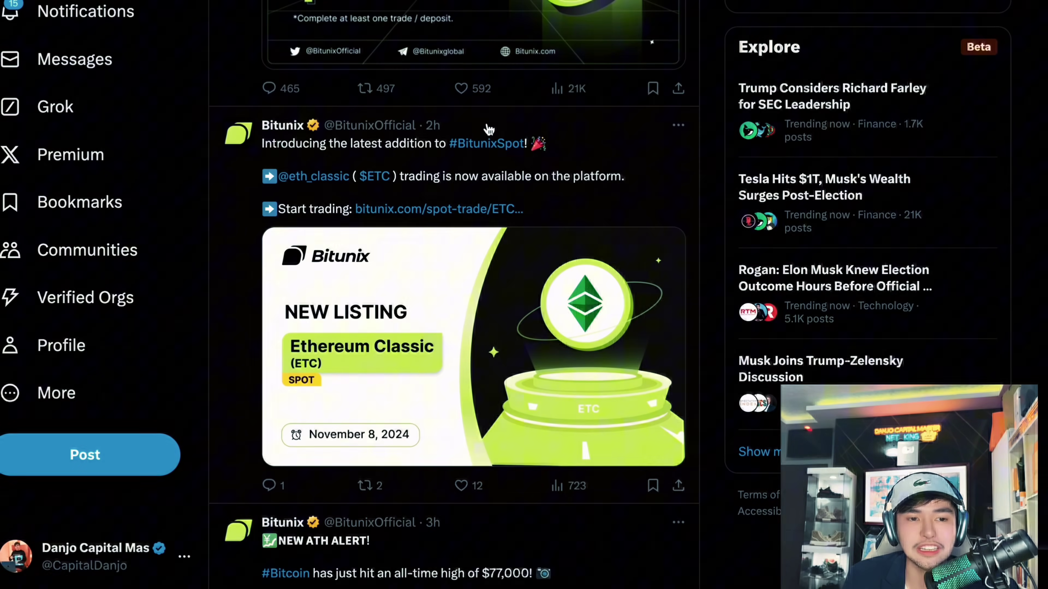
scroll(503, 121, "down", 20)
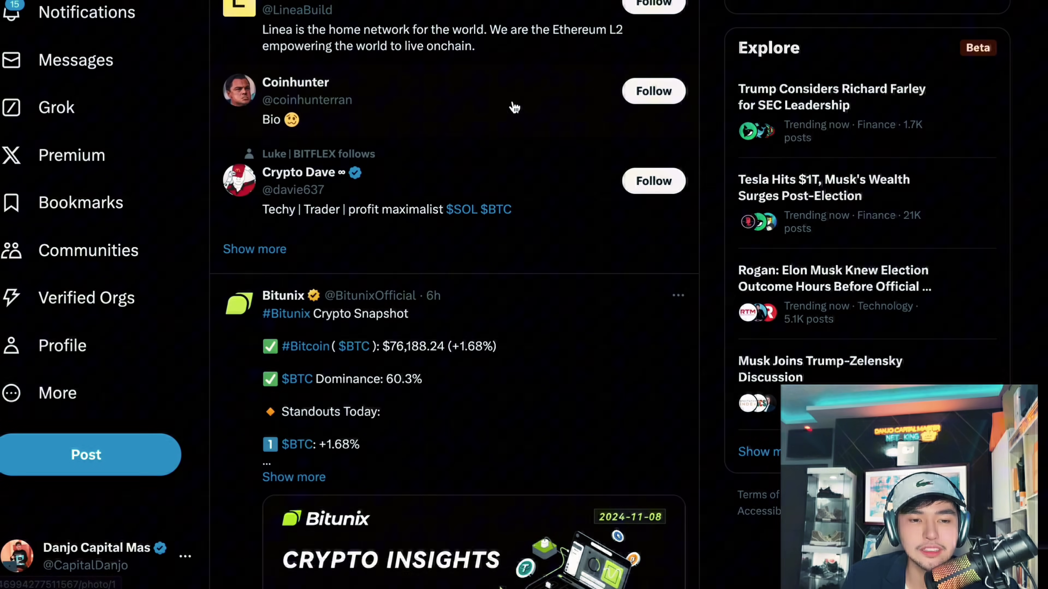
scroll(566, 245, "down", 20)
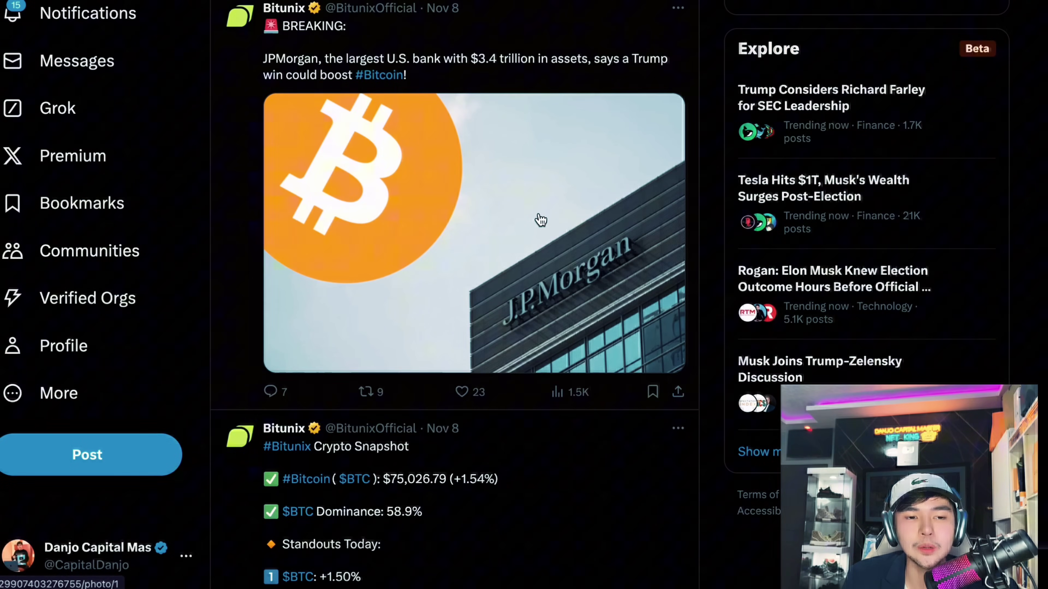
scroll(542, 218, "down", 10)
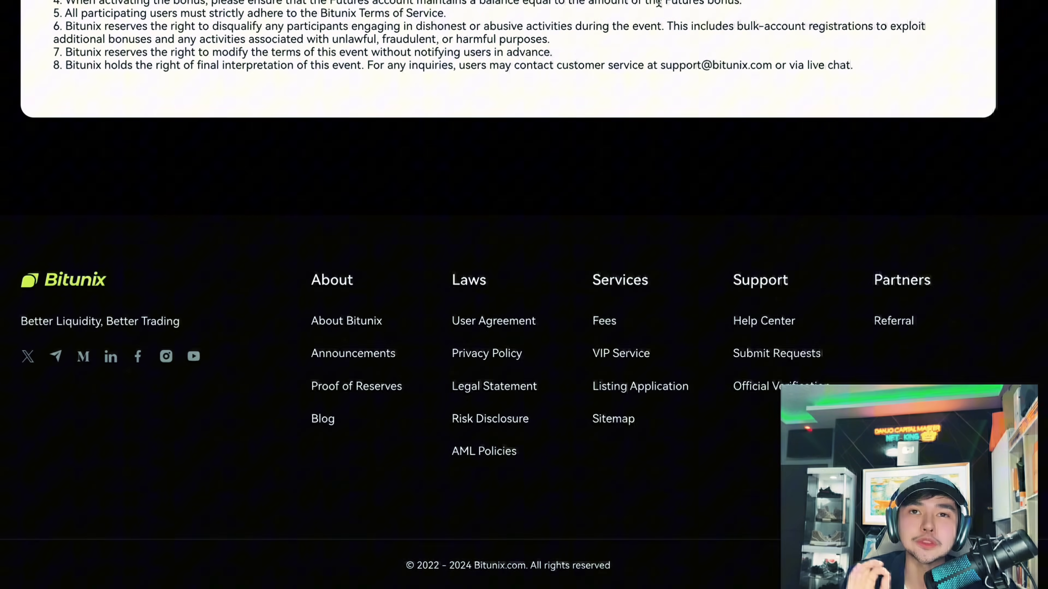
- From the Deposit prompt, enter and submit a new login password, then start security verification
scroll(659, 3, "up", 10)
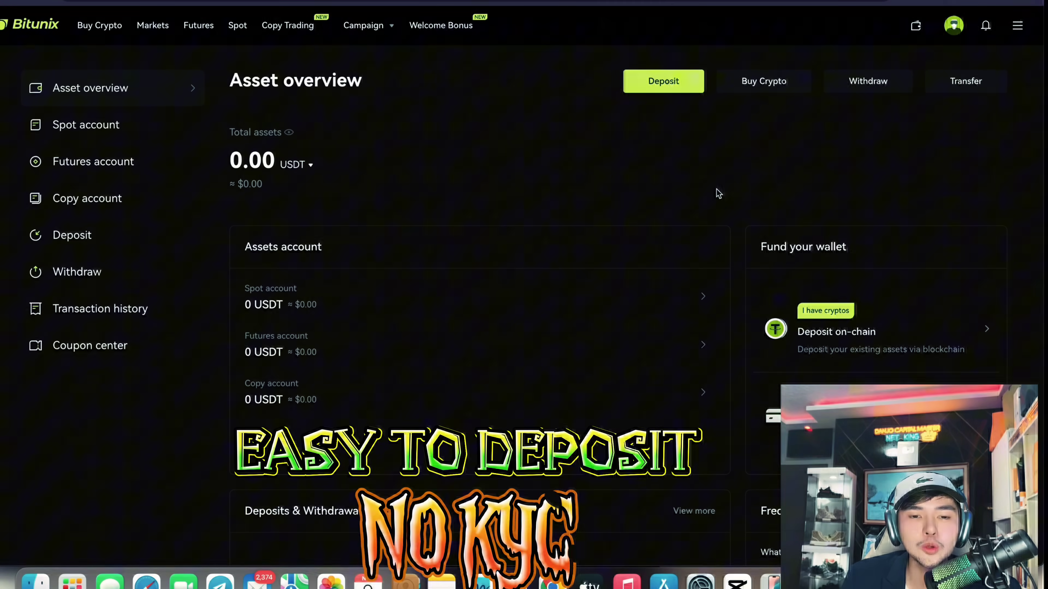
left_click(667, 91)
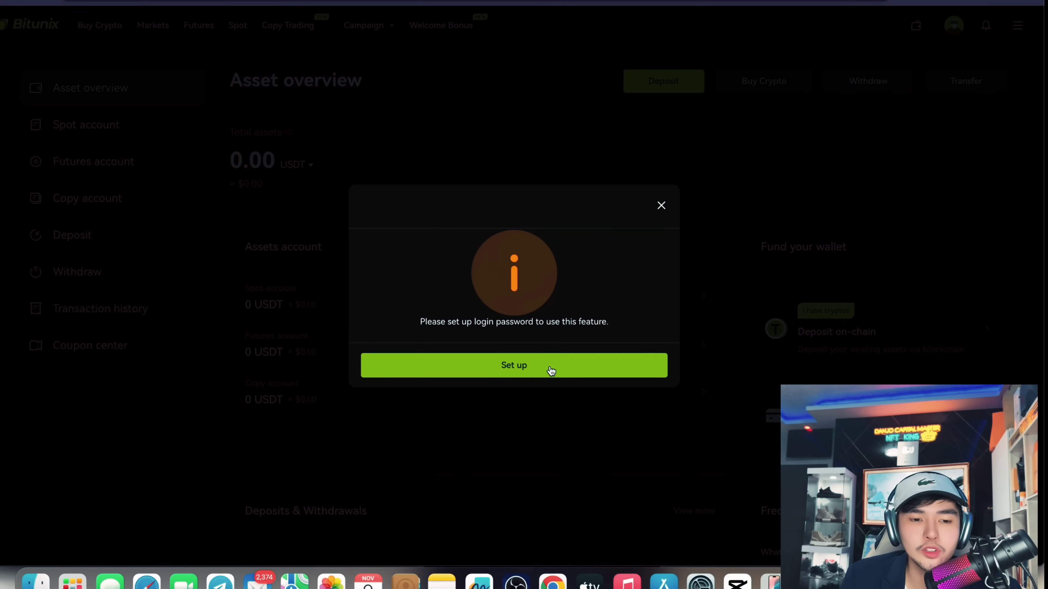
left_click(552, 370)
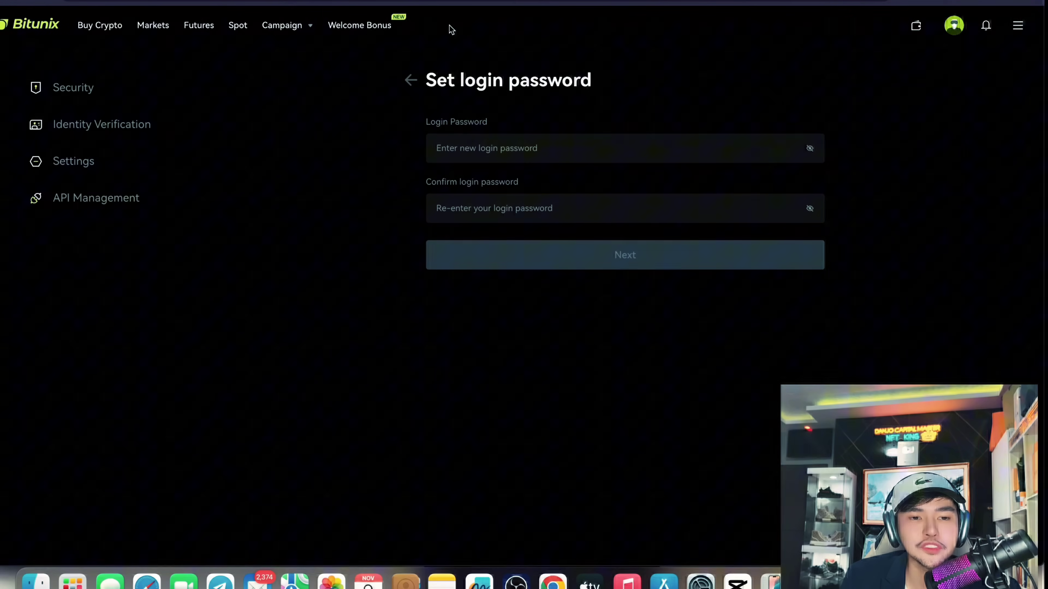
left_click(509, 157)
type("•••")
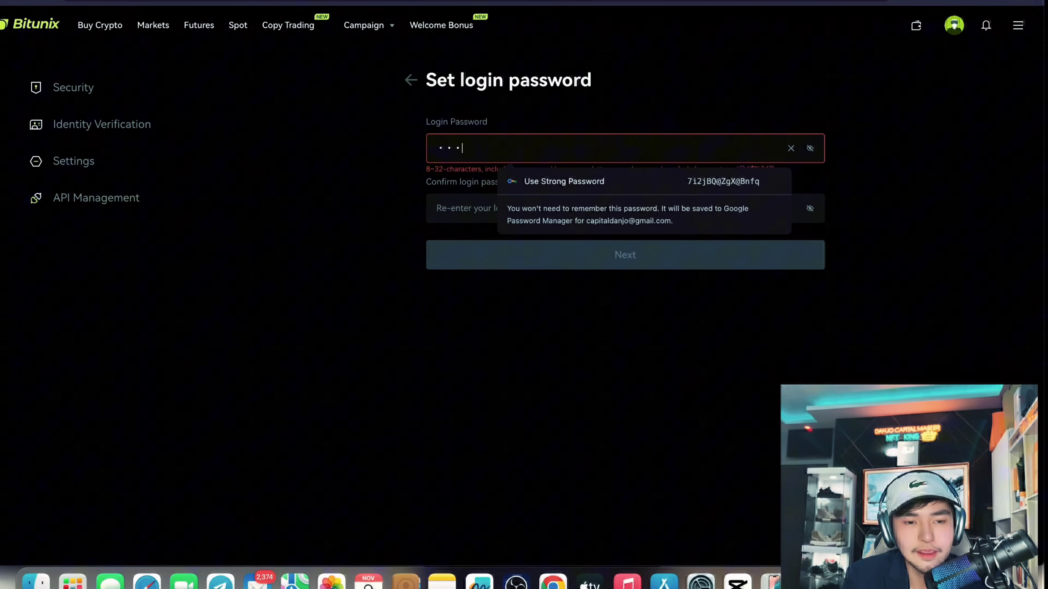
type("•••••")
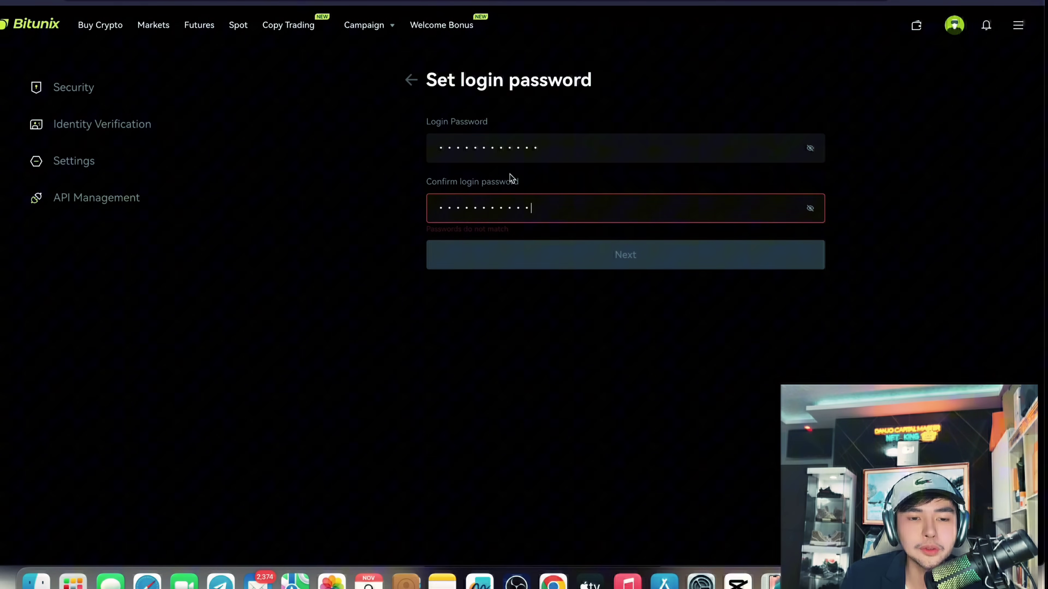
type("•")
left_click(538, 253)
left_click(638, 294)
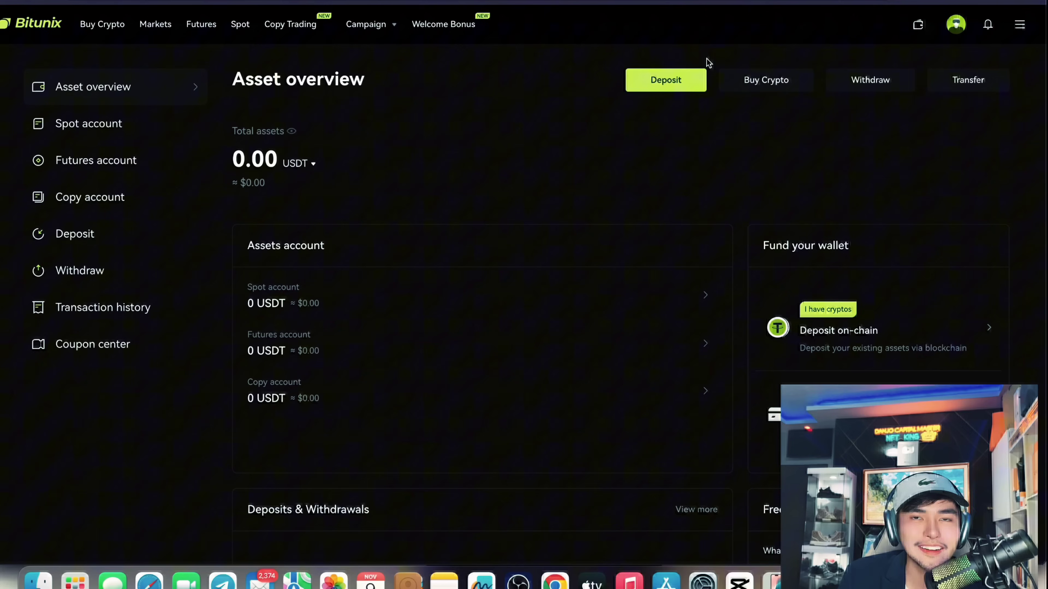
- On the crypto deposit page, choose USDT as the token and search 'trc' for the network
left_click(700, 75)
left_click(378, 161)
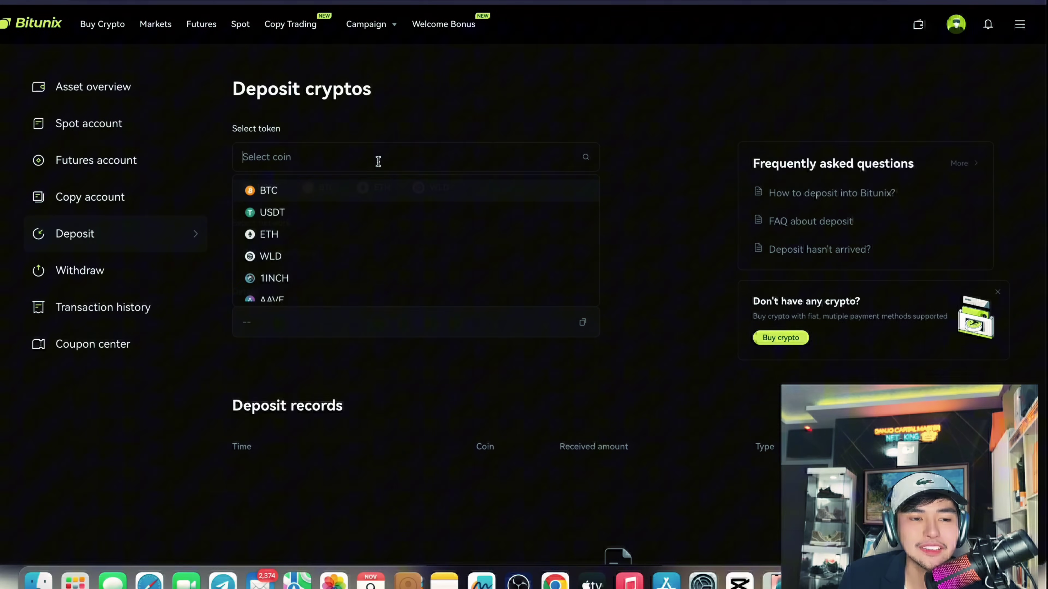
left_click(283, 194)
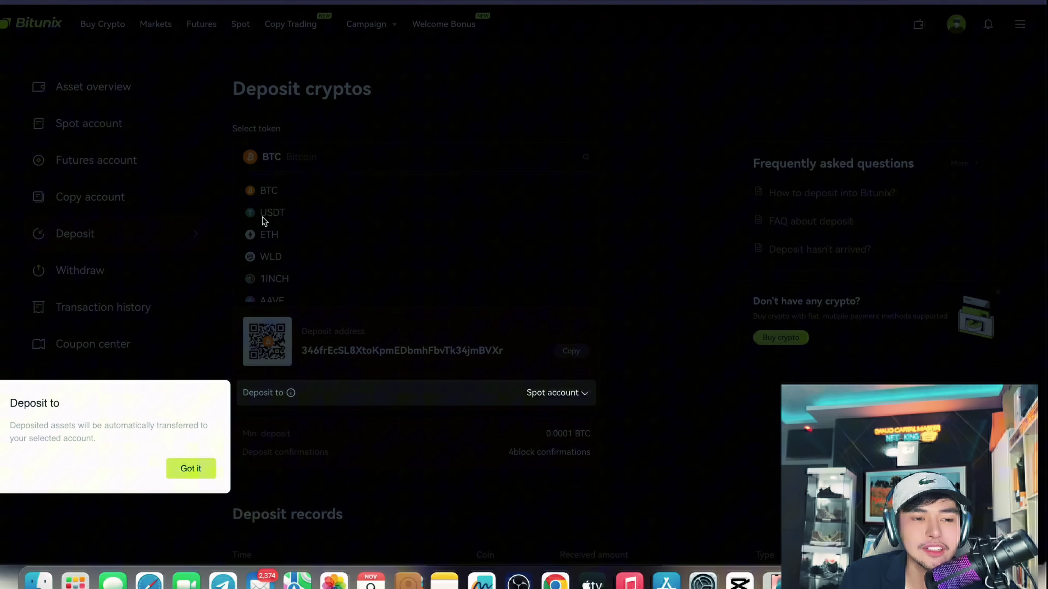
left_click(185, 470)
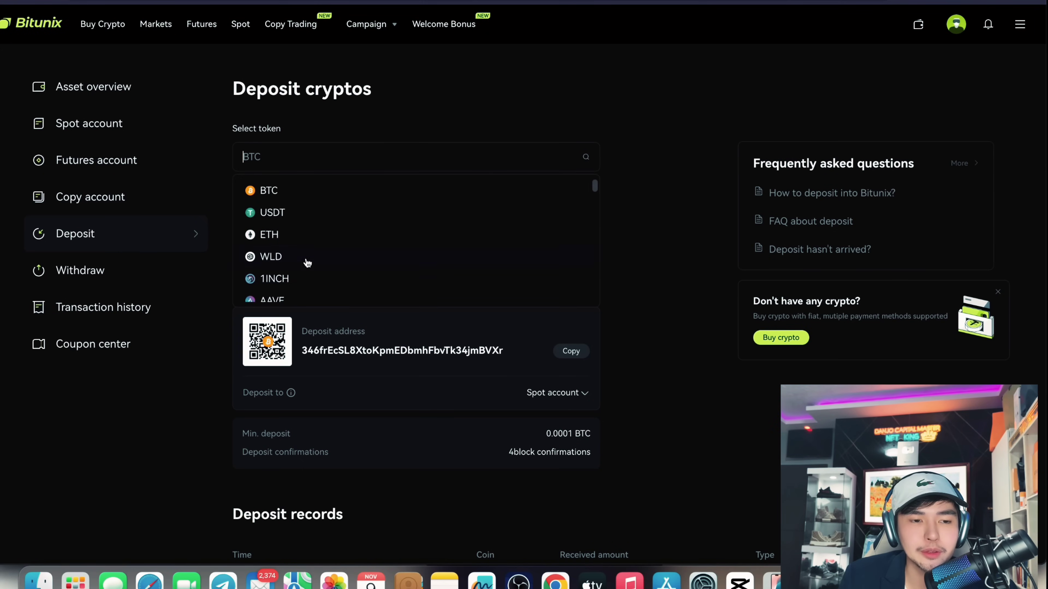
left_click(296, 215)
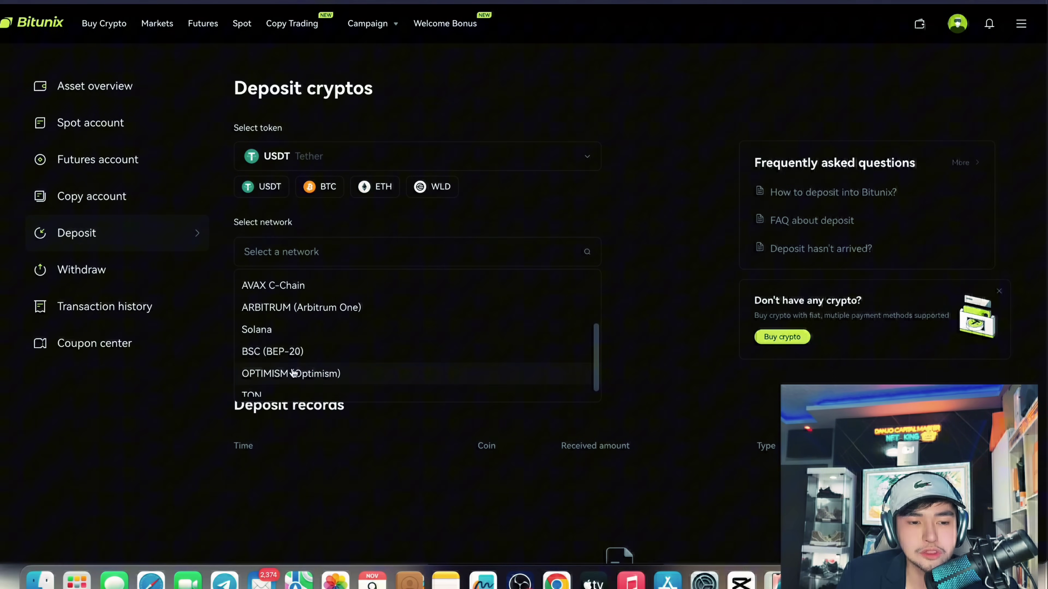
left_click(297, 353)
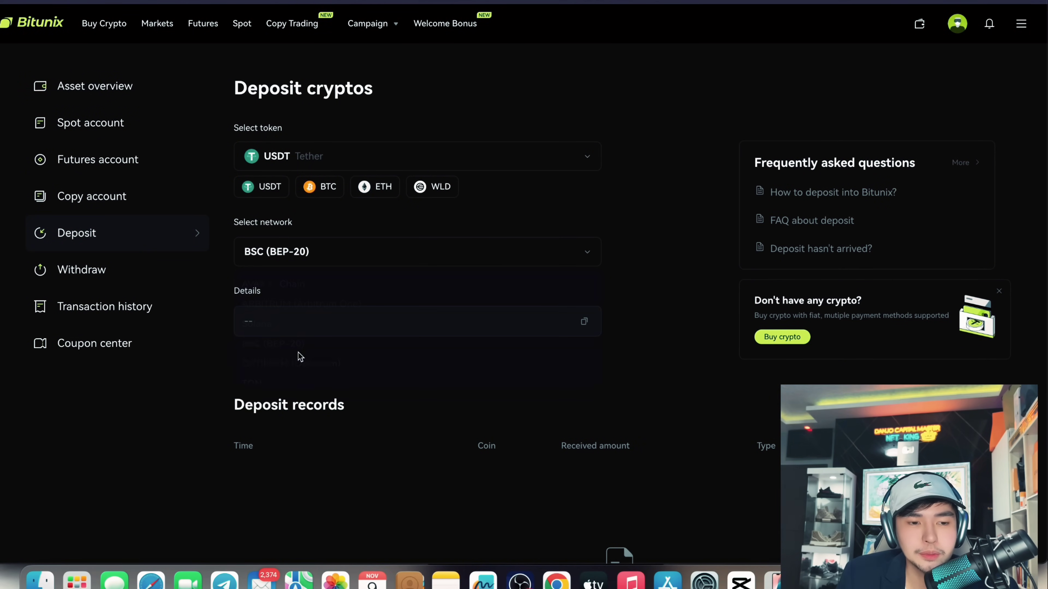
left_click(361, 244)
type("trc")
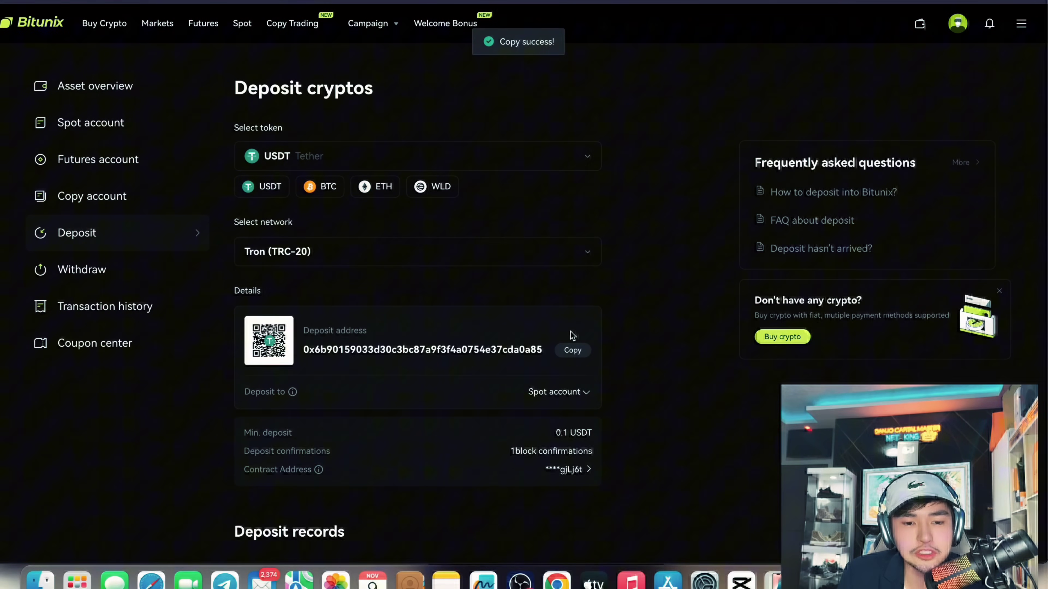
- Copy the Tron (TRC-20) USDT deposit address and open the Spot account balances
left_click(572, 350)
scroll(573, 351, "down", 1)
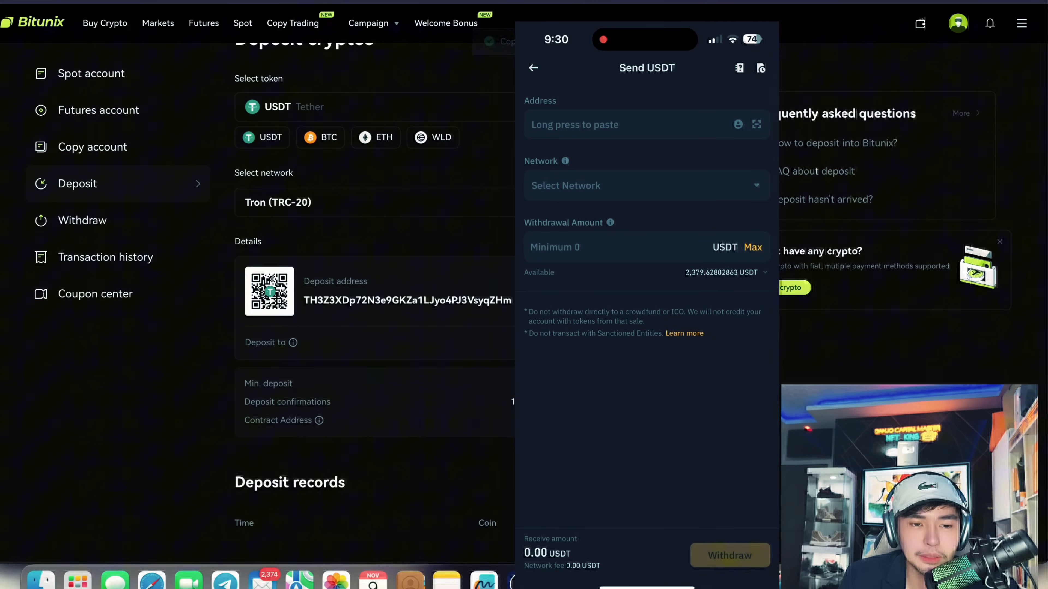
double_click(407, 300)
scroll(468, 217, "up", 2)
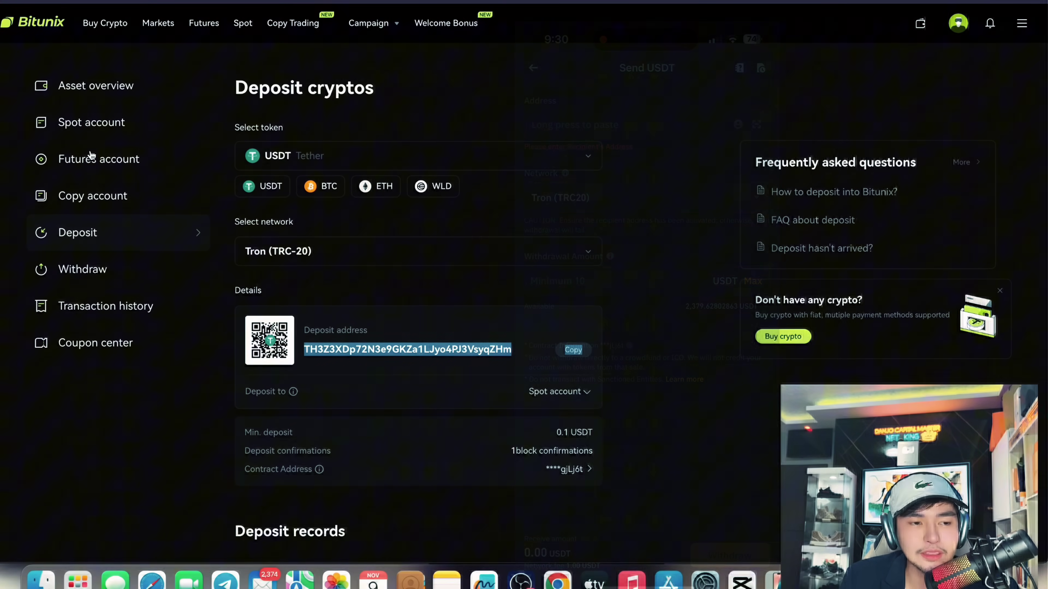
left_click(89, 124)
scroll(667, 147, "down", 10)
scroll(961, 235, "up", 10)
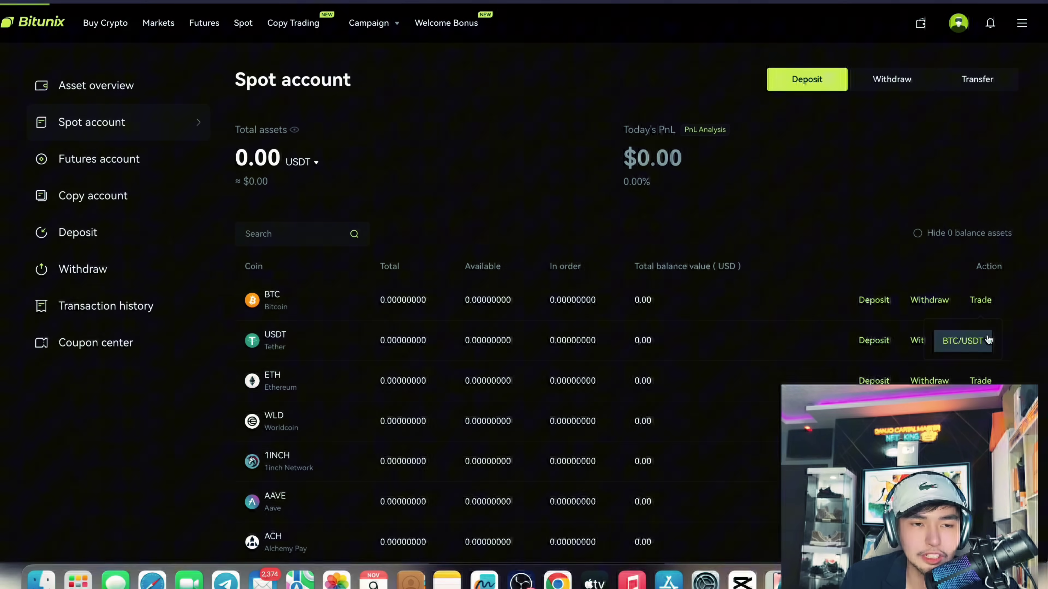
- Open BTC/USDT spot trading, then scroll the Welcome Bonus page to its limited-time deposit tiers
left_click(988, 339)
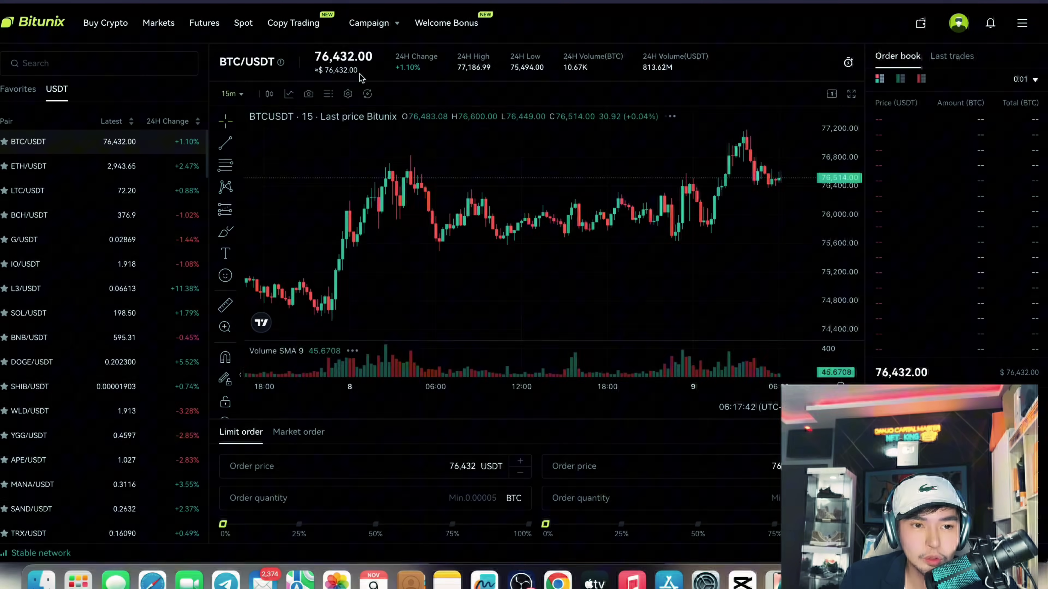
left_click(447, 24)
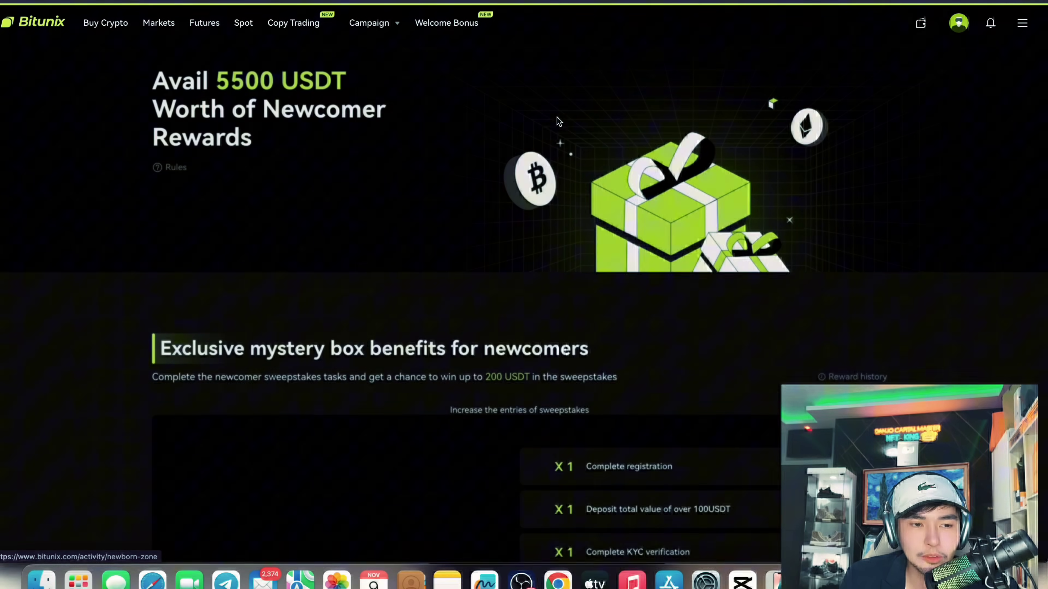
scroll(577, 244, "down", 15)
scroll(177, 219, "up", 8)
scroll(678, 375, "down", 15)
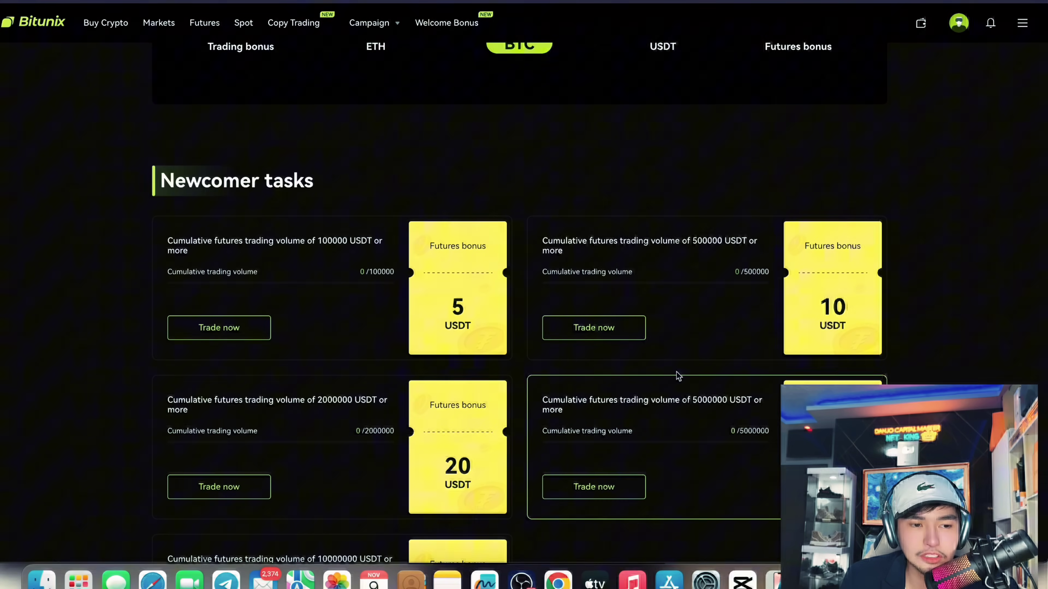
scroll(505, 400, "up", 7)
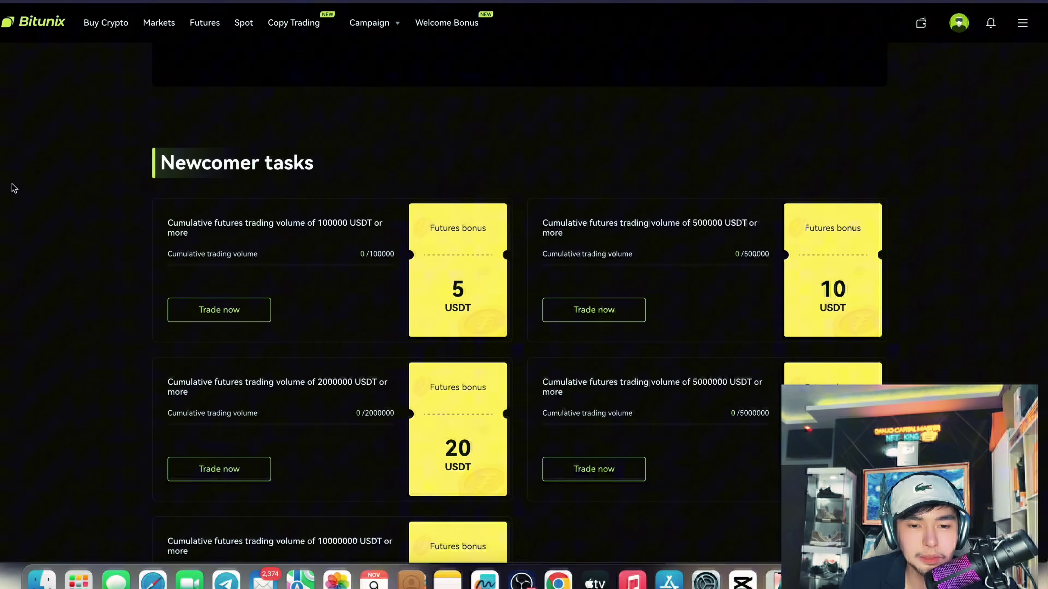
scroll(486, 345, "down", 15)
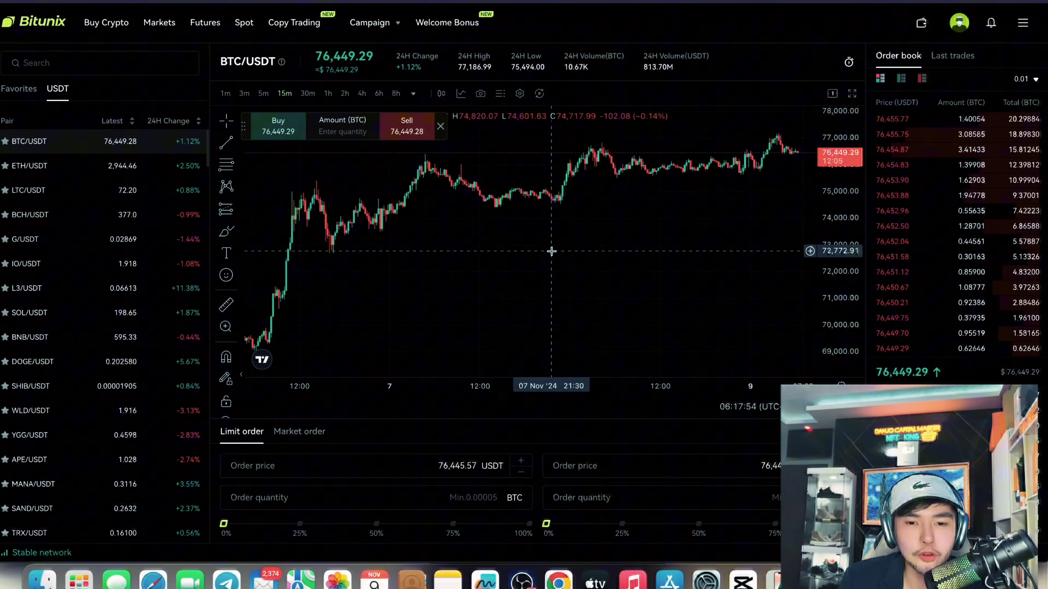
scroll(518, 230, "down", 3)
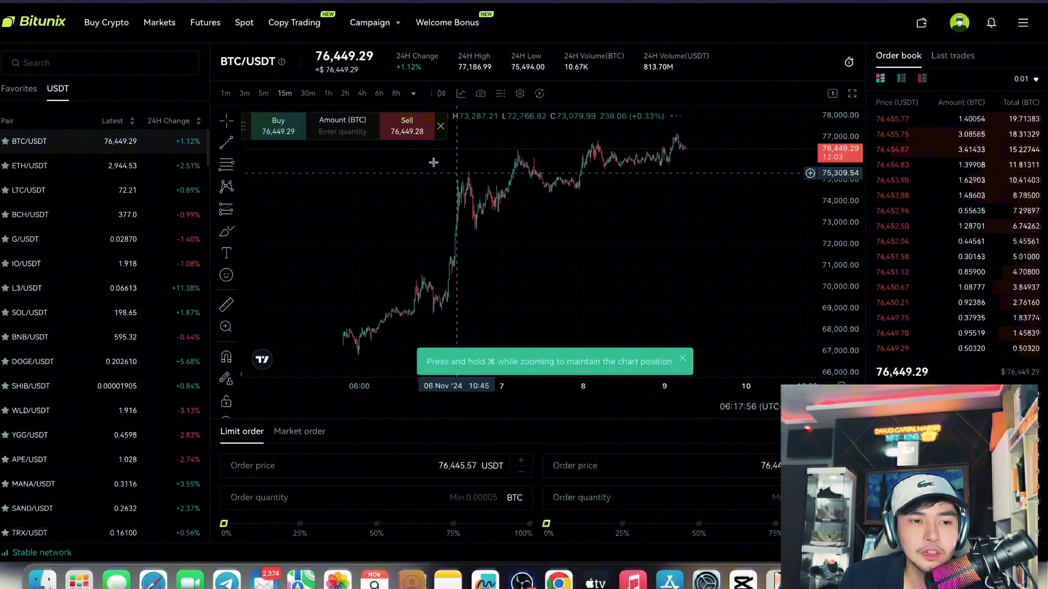
- Switch the BTC/USDT chart to the 1d candle interval
left_click(379, 93)
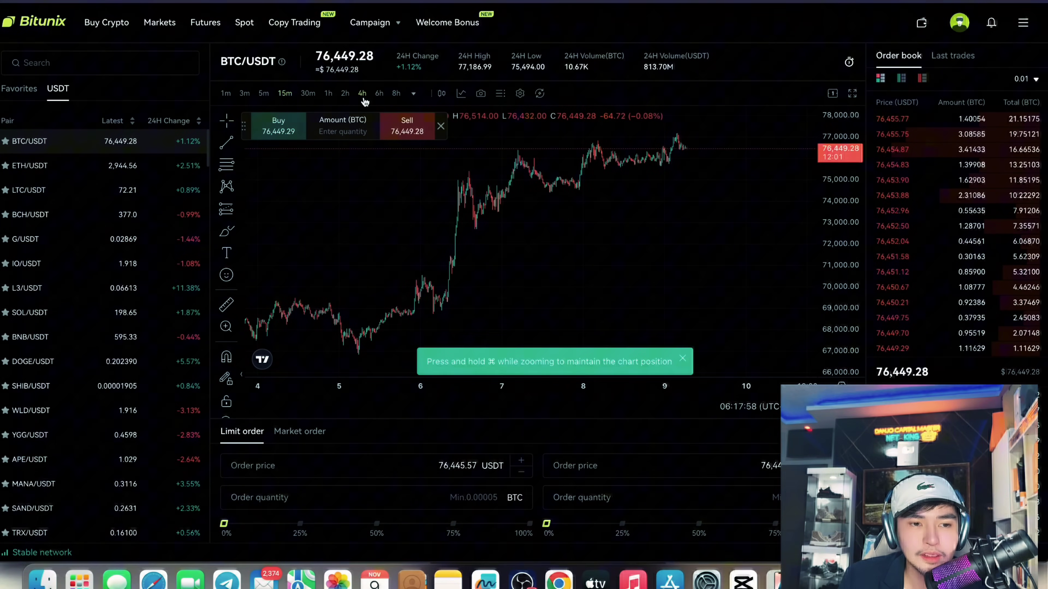
left_click(413, 93)
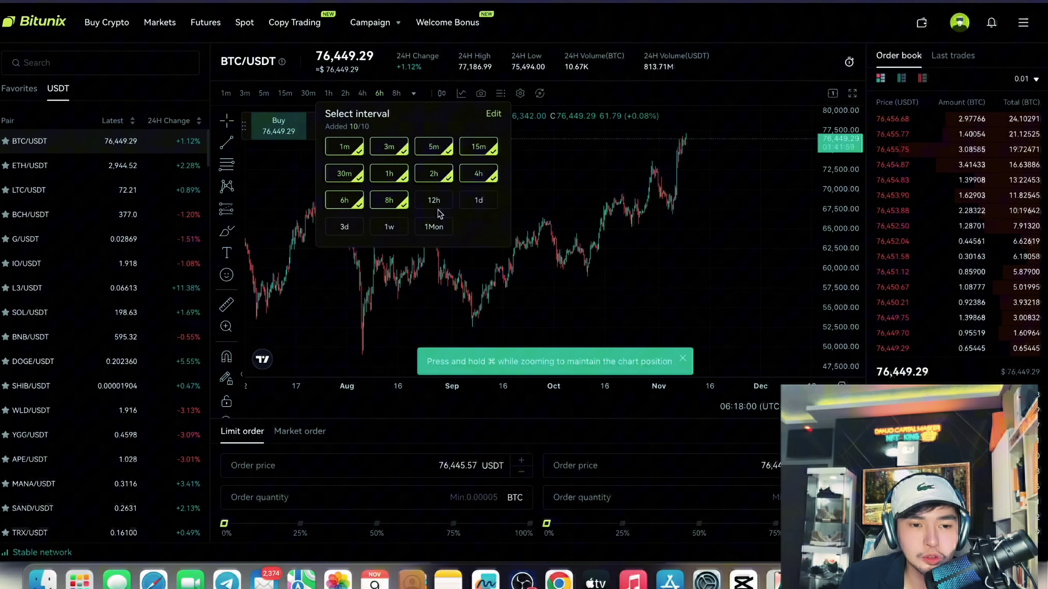
left_click(479, 200)
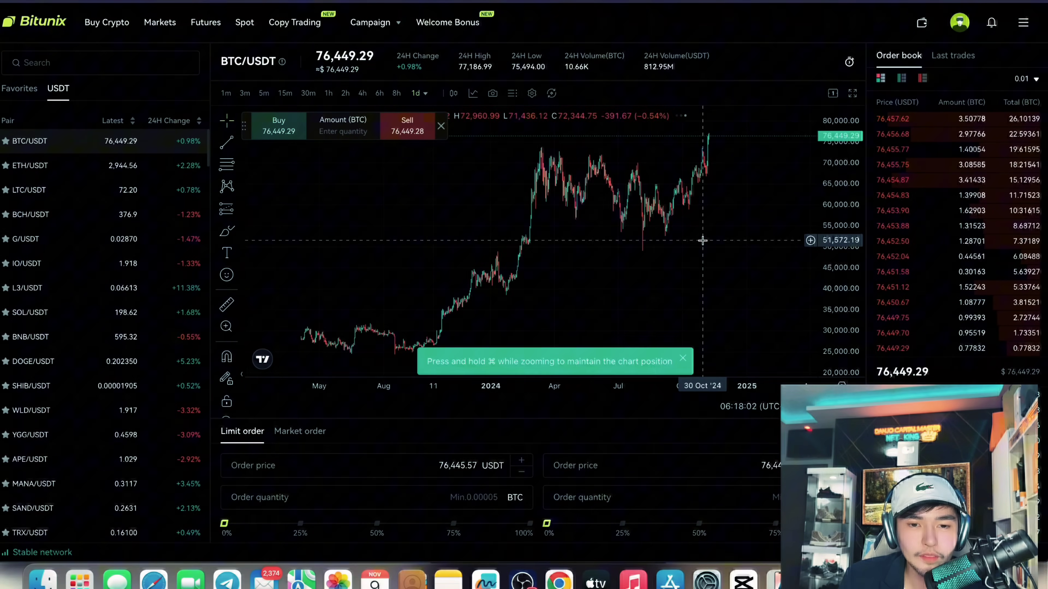
scroll(701, 236, "up", 3)
scroll(376, 277, "down", 1)
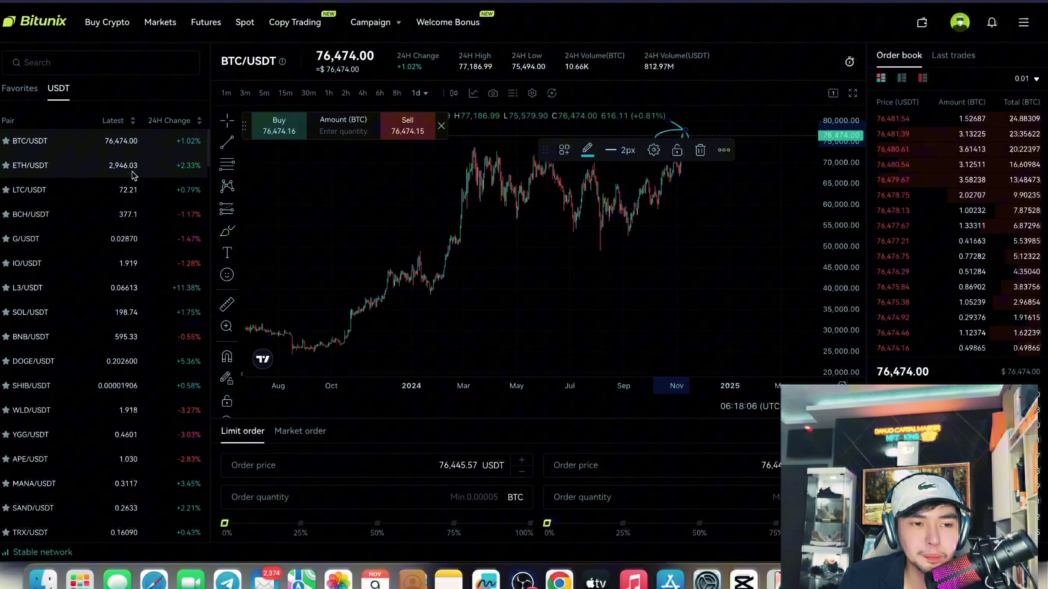
- Draw horizontal levels at 51,717.98, 74,752.35, 66,879.84 and 59,298.91
left_click(238, 145)
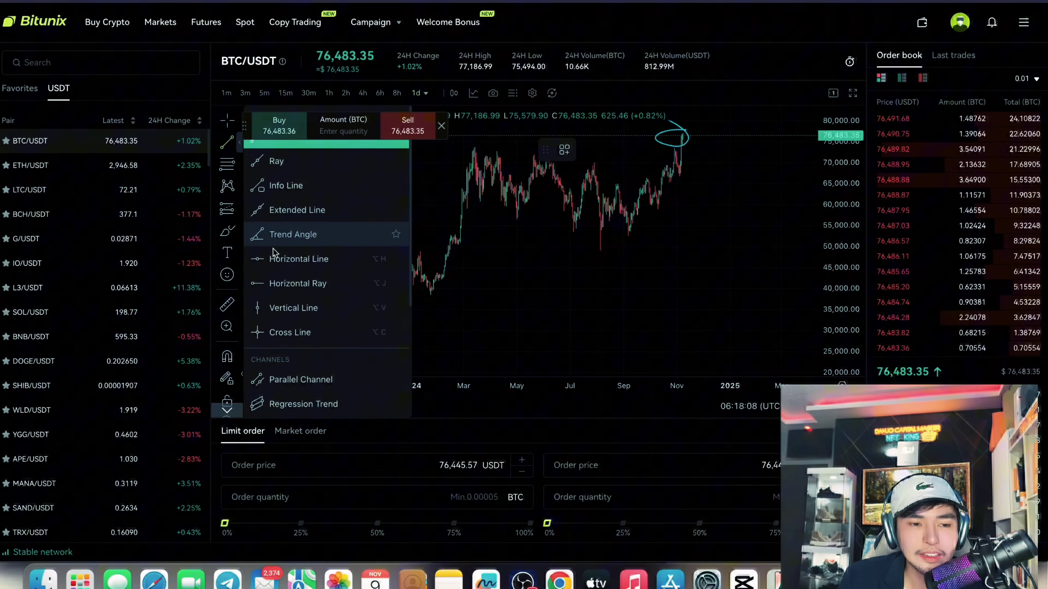
left_click(289, 258)
left_click(610, 238)
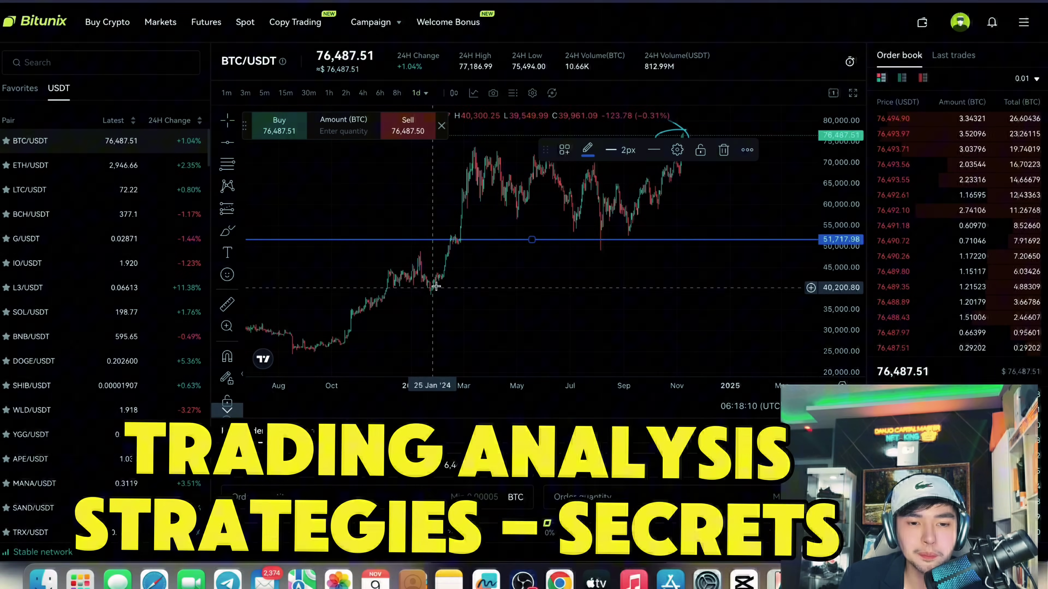
scroll(531, 247, "down", 2)
scroll(532, 247, "down", 2)
mouse_move(531, 247)
left_mouse_down()
mouse_move(318, 249)
mouse_move(456, 251)
left_mouse_up()
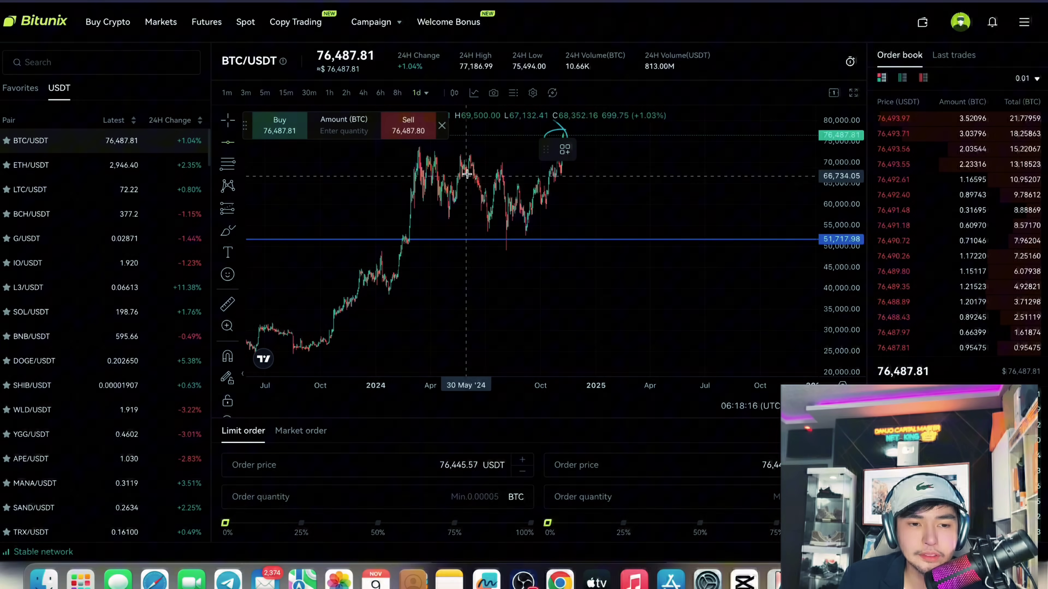
left_click(464, 142)
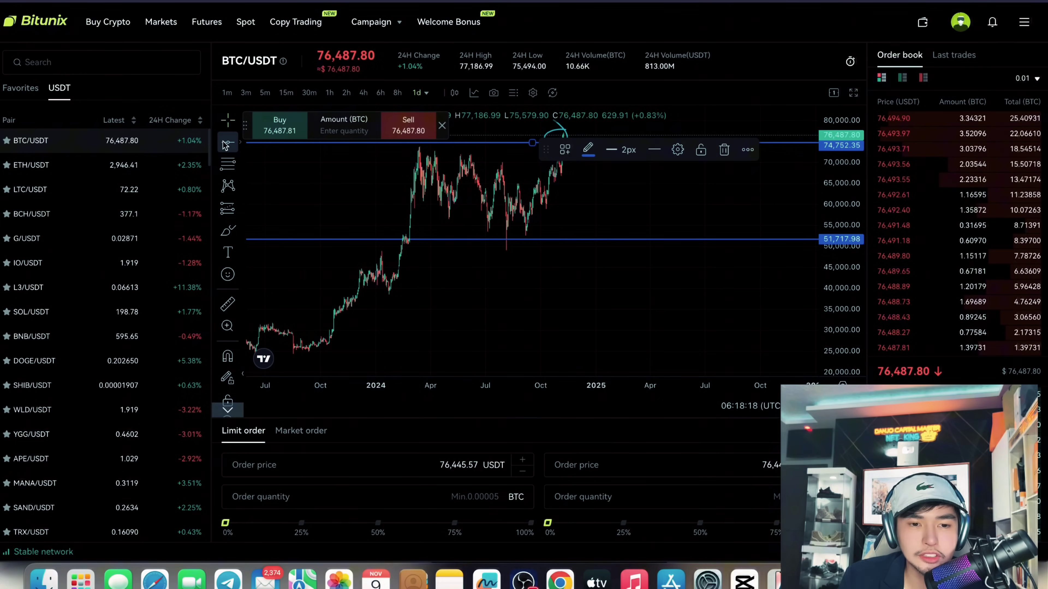
left_click(477, 176)
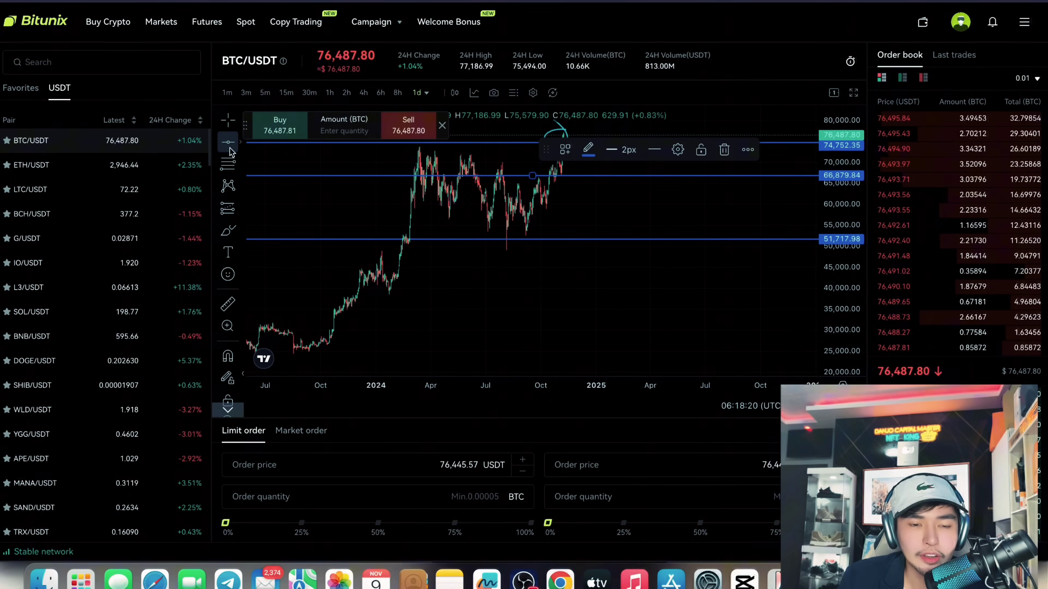
left_click(541, 207)
scroll(516, 256, "up", 3)
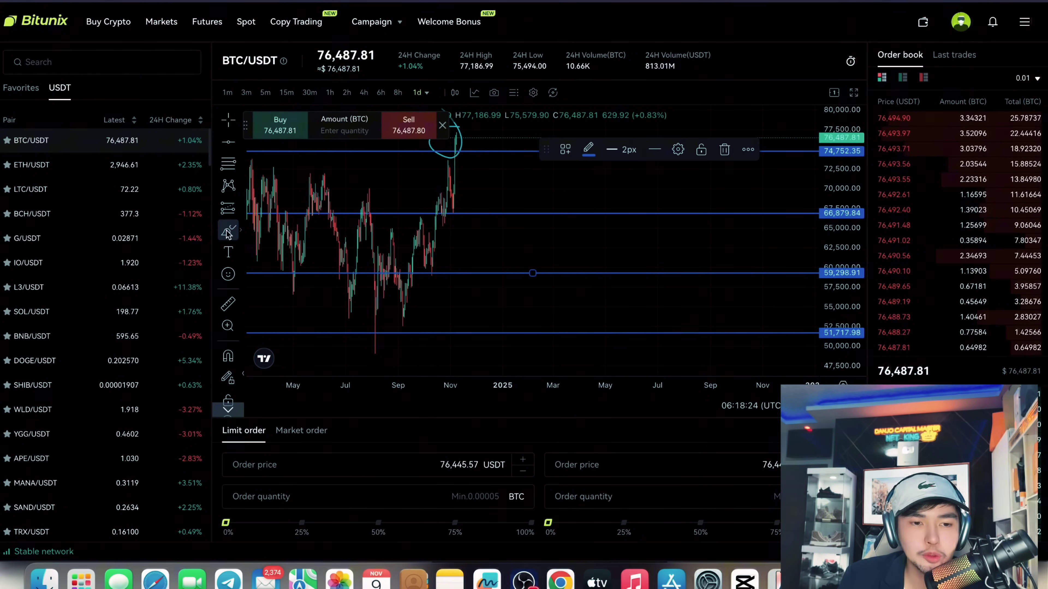
key("Escape")
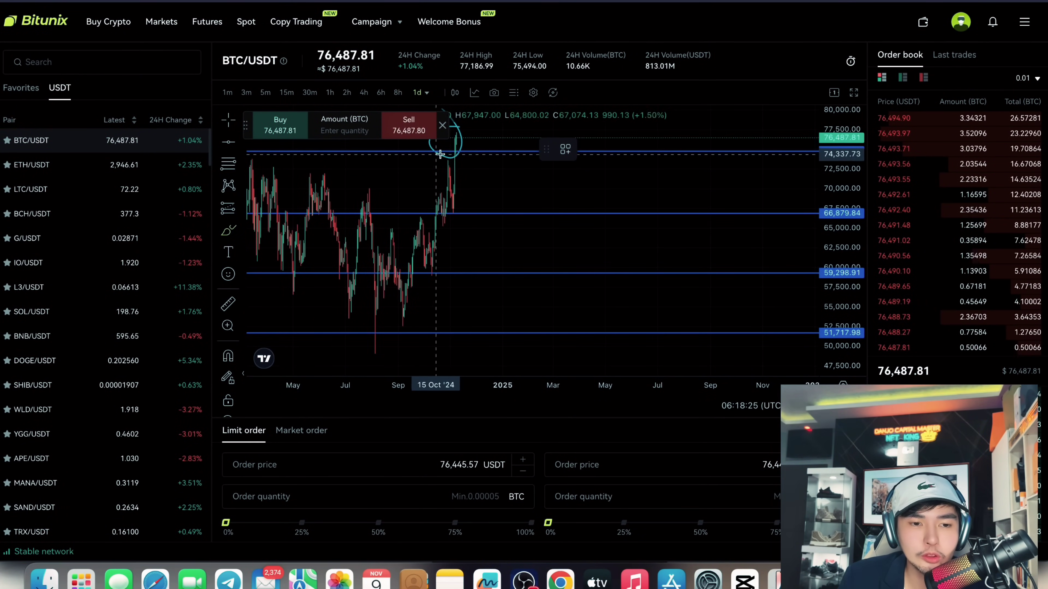
- Sketch a pullback toward the 66,879.84 level and a drop toward 59,298.91
left_click(465, 135)
scroll(461, 131, "down", 3)
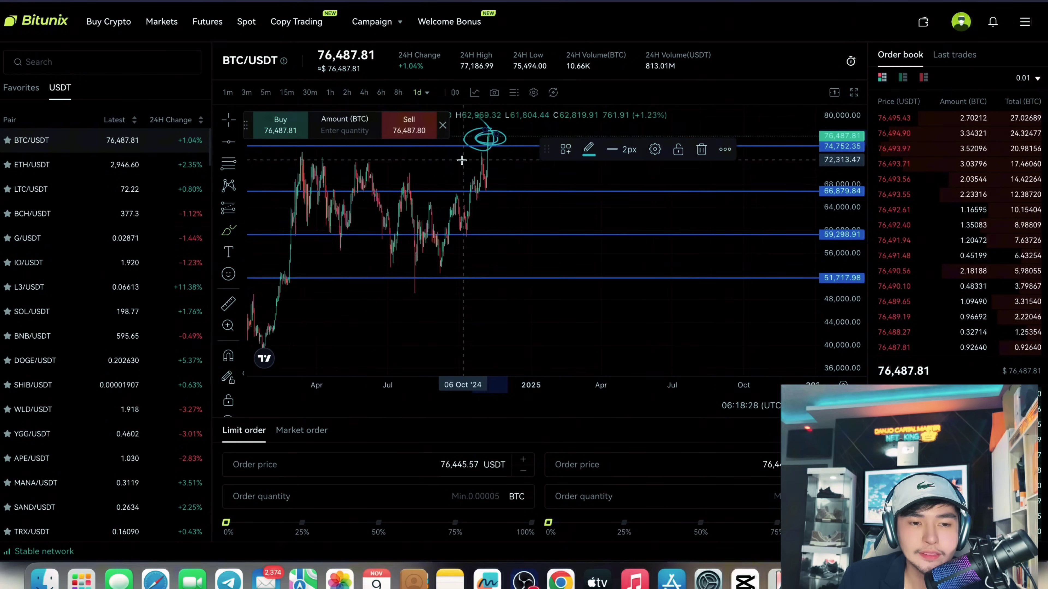
scroll(529, 180, "up", 3)
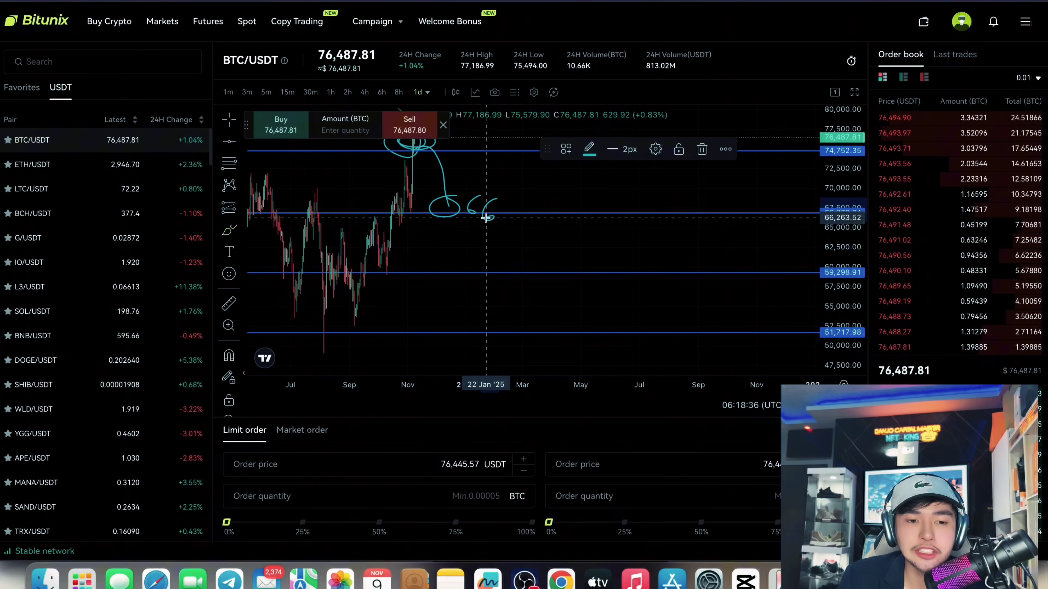
mouse_move(453, 227)
left_mouse_down()
mouse_move(638, 212)
mouse_move(521, 213)
left_mouse_up()
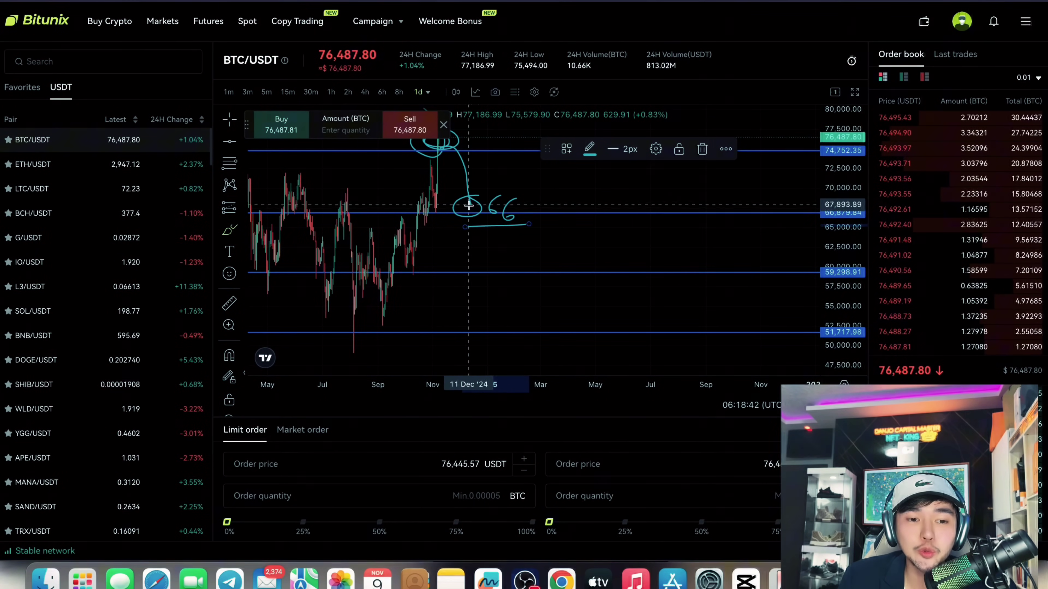
left_click_drag(466, 205, 490, 265)
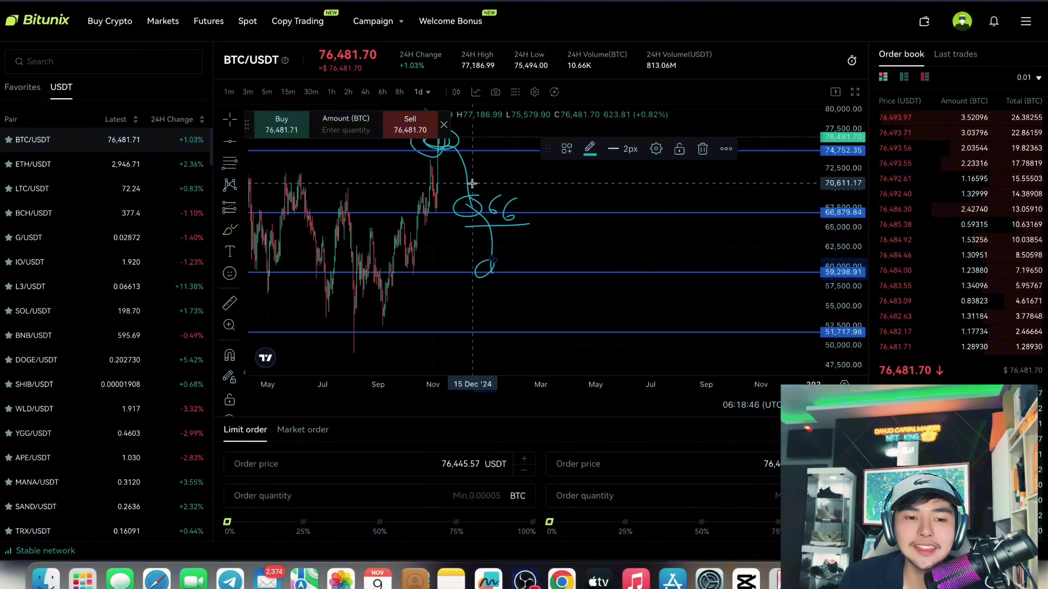
scroll(473, 183, "down", 3)
scroll(483, 186, "up", 2)
scroll(481, 170, "down", 2)
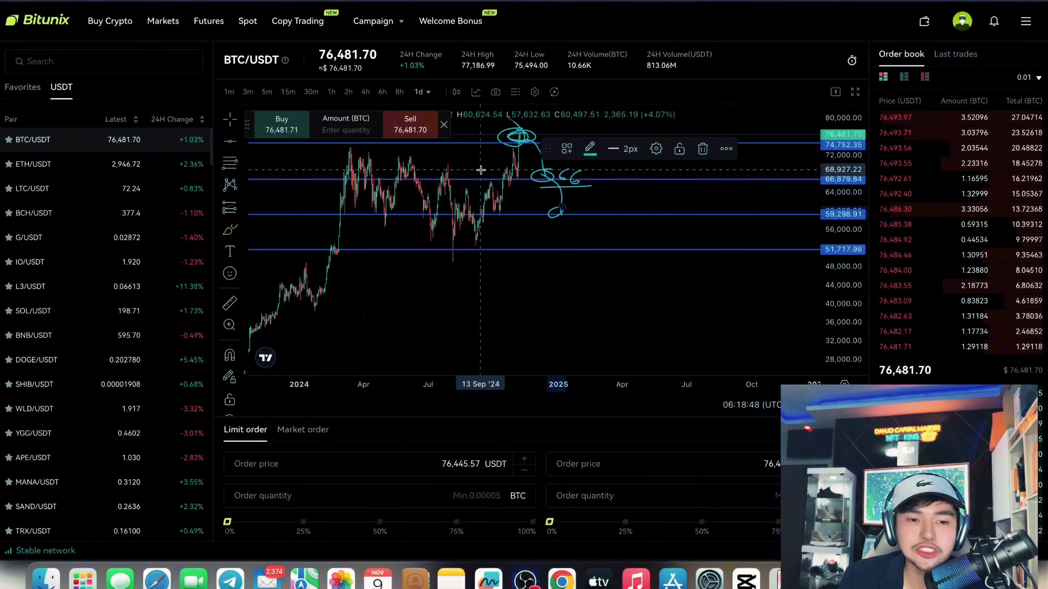
- Underline the 66 note and sketch an upward stroke, then delete the unwanted strokes
left_click_drag(514, 152, 478, 156)
scroll(487, 157, "up", 2)
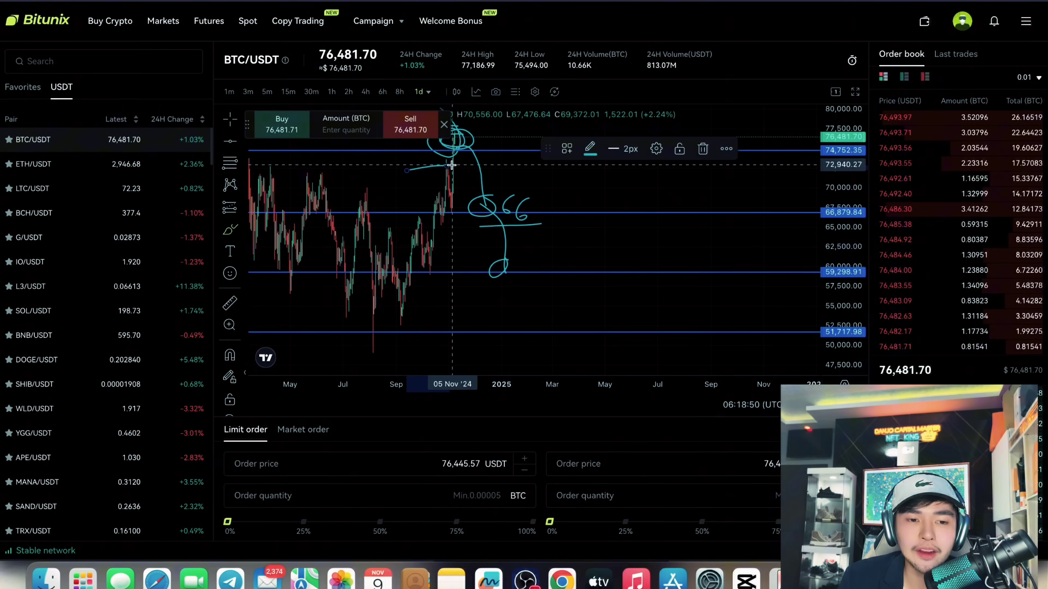
mouse_move(453, 165)
left_mouse_down()
mouse_move(480, 167)
mouse_move(586, 101)
left_mouse_up()
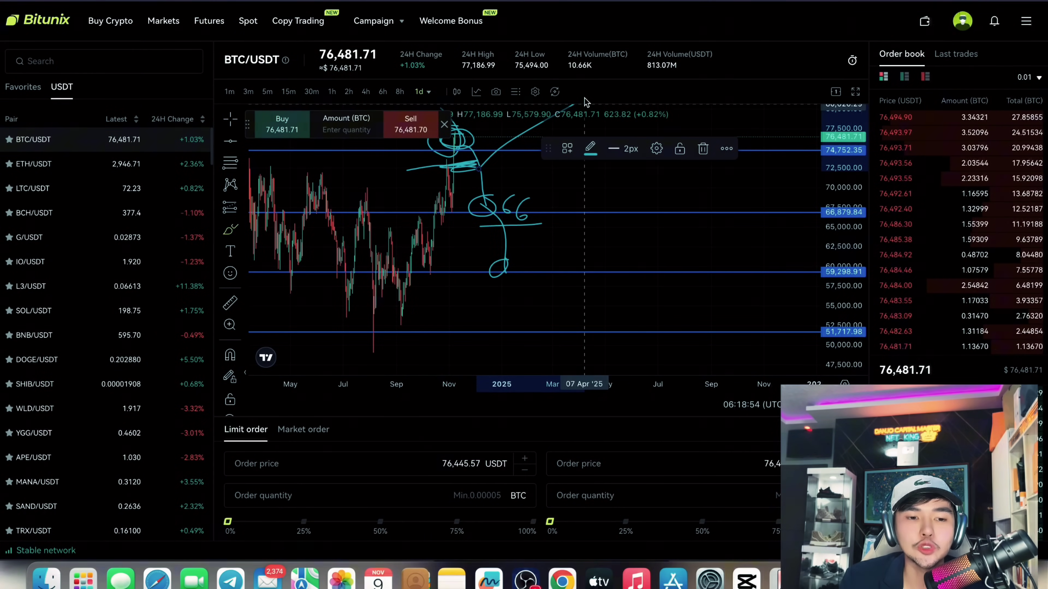
scroll(534, 264, "down", 3)
key("Delete")
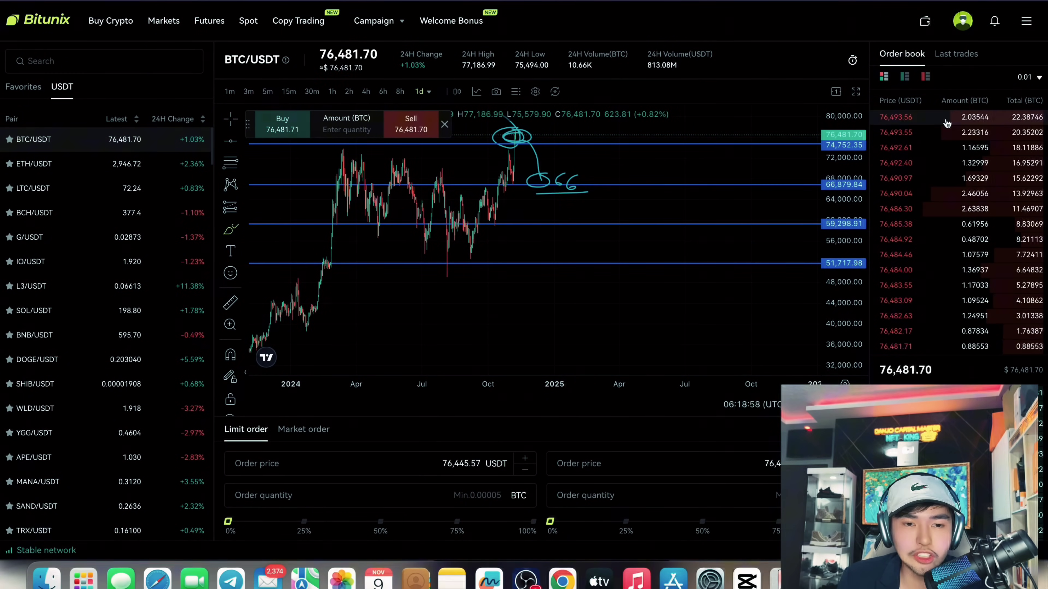
key("super+z")
- In fullscreen chart view, add a horizontal support level at 52,680.80
left_click(855, 92)
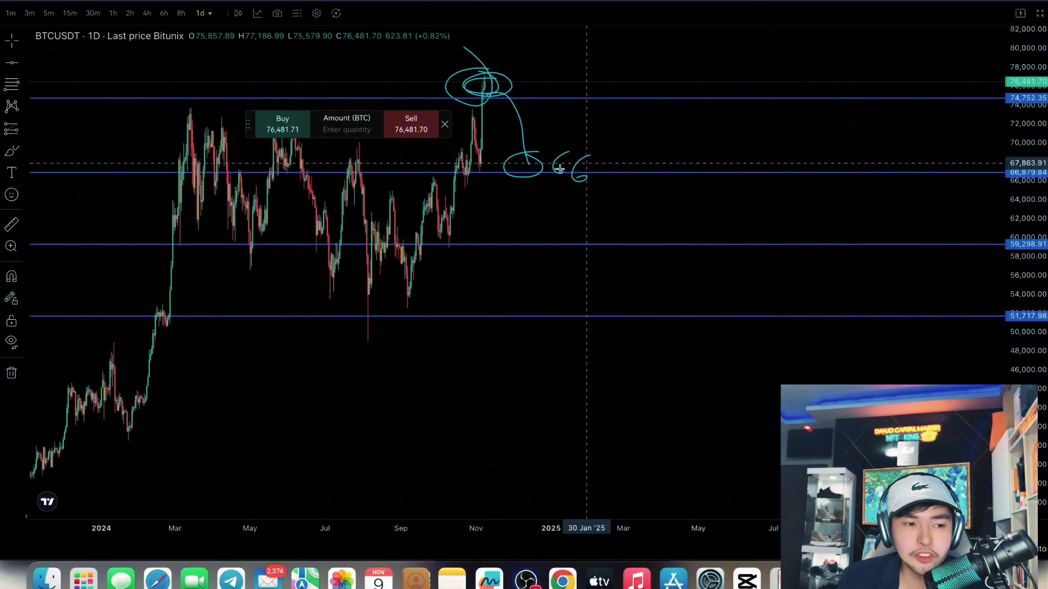
left_click(19, 66)
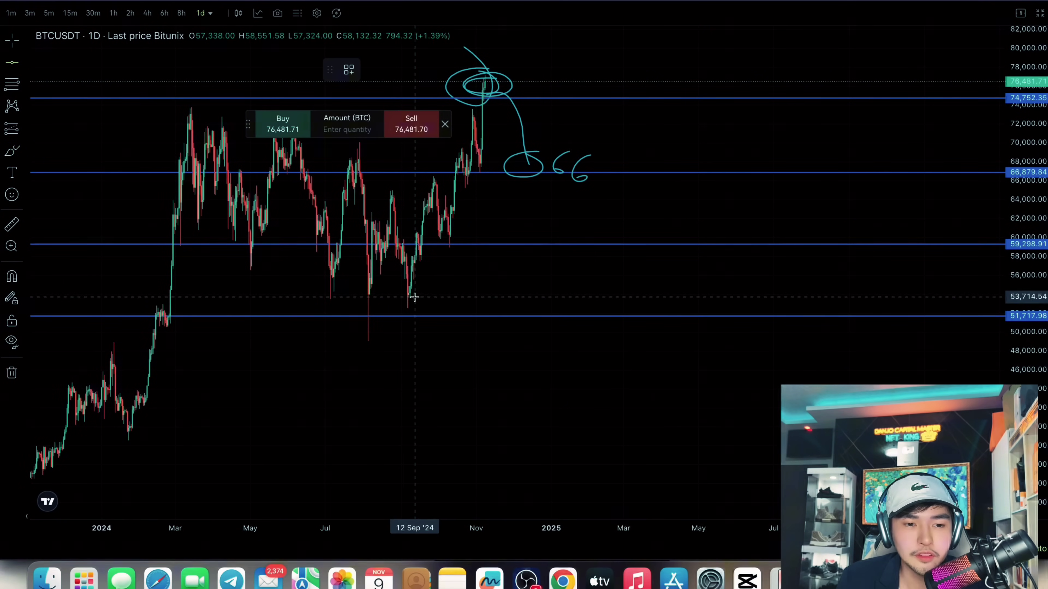
left_click(454, 306)
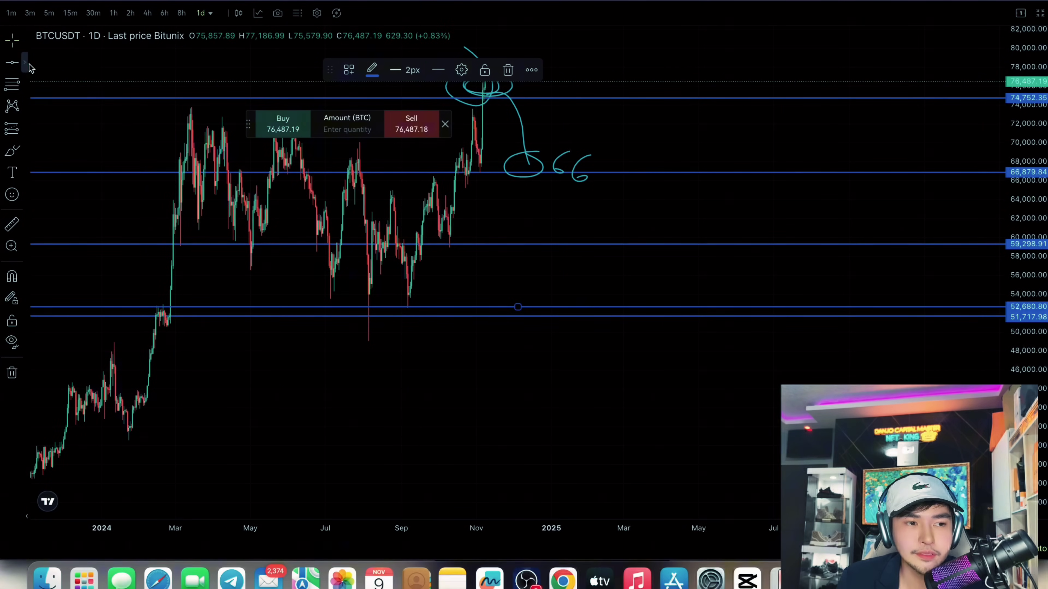
- Draw a trend line from the September low to above the November high, then exit fullscreen
left_click(29, 65)
left_click(62, 77)
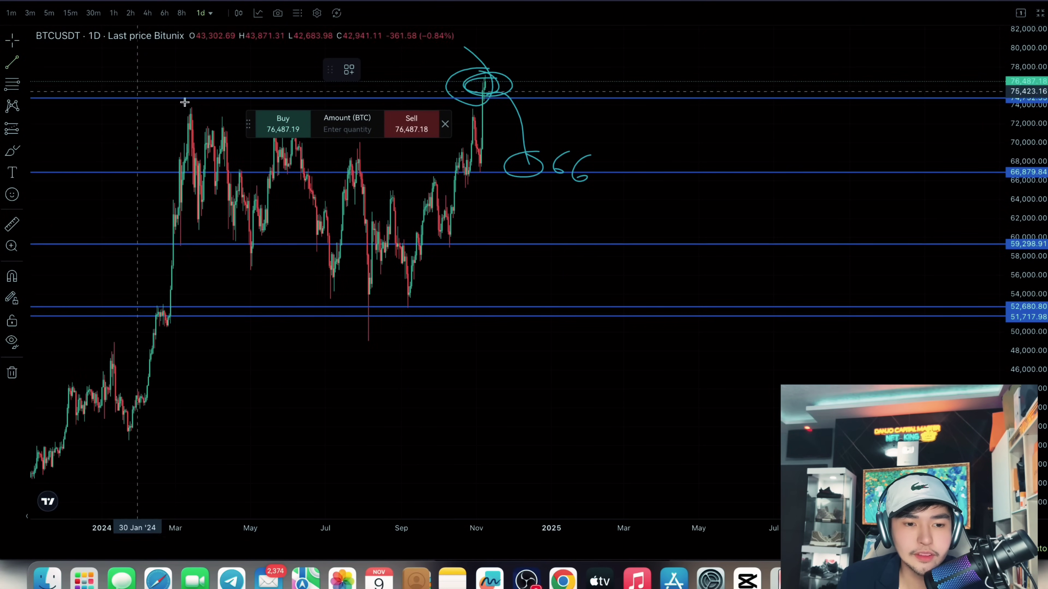
left_click(408, 308)
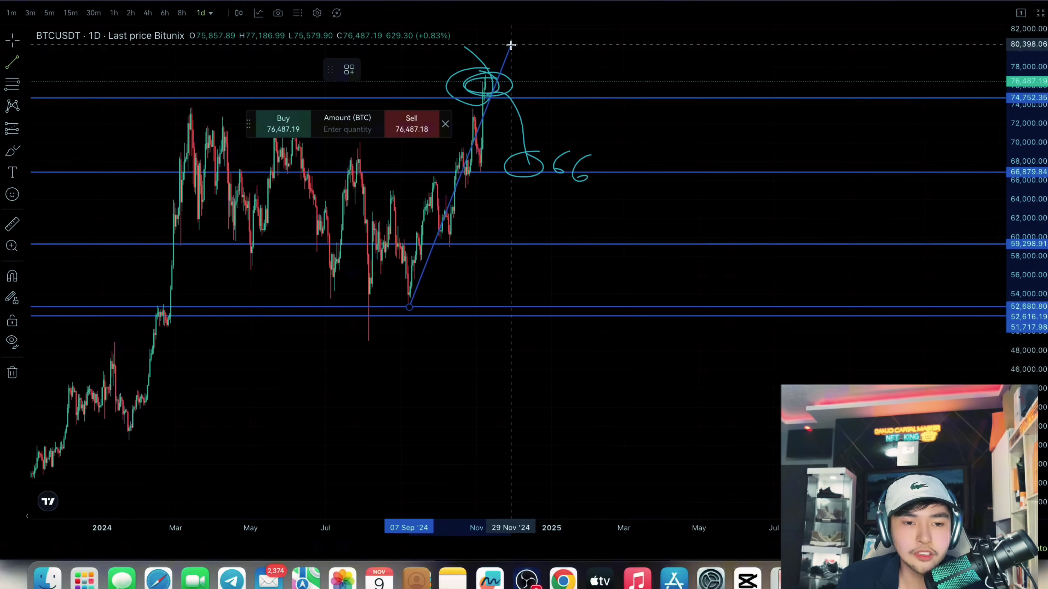
left_click(545, 44)
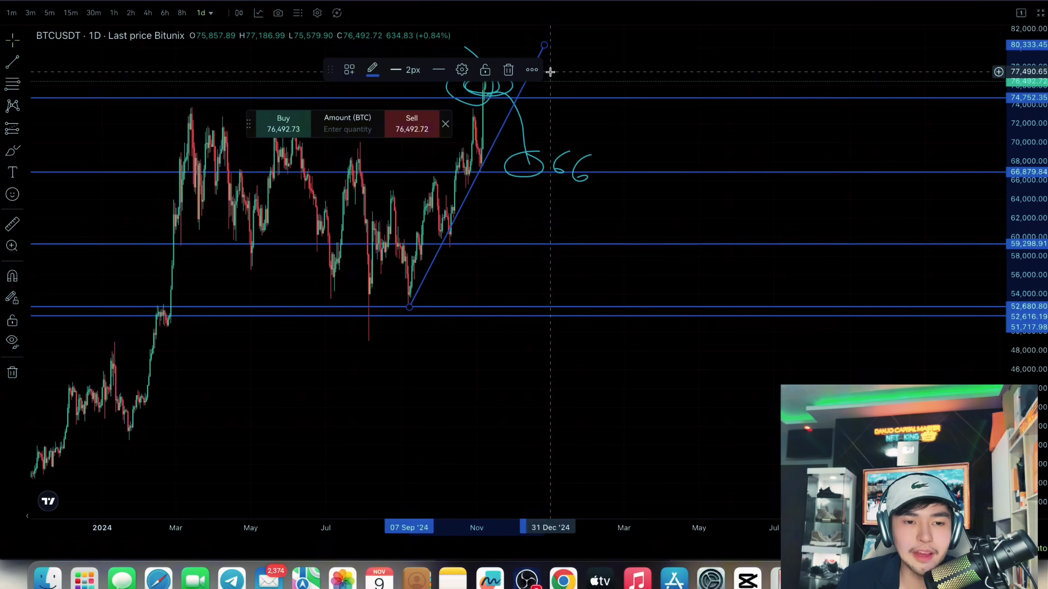
left_click(635, 102)
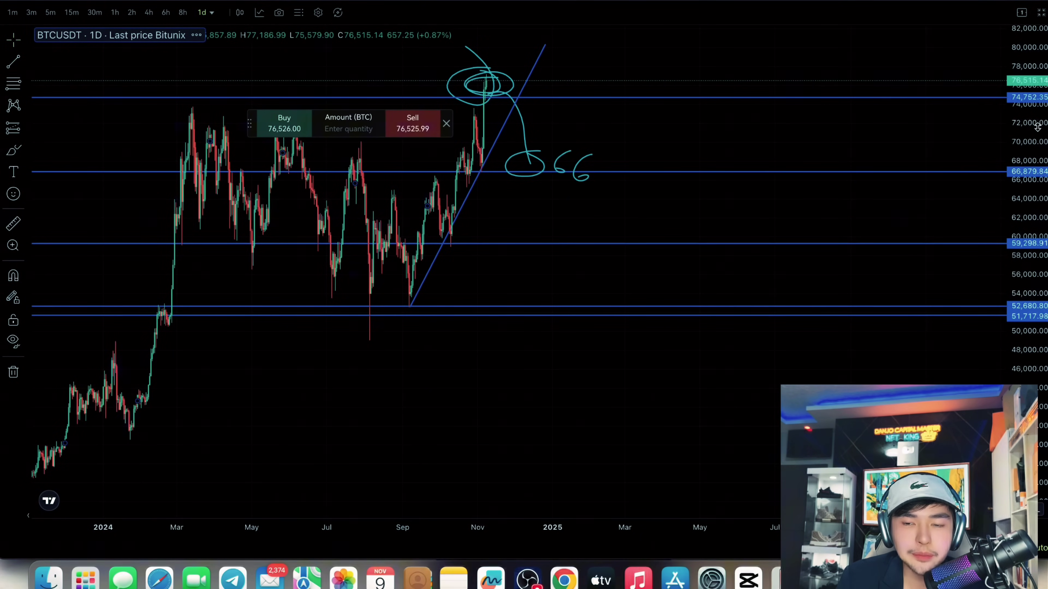
left_click(1041, 12)
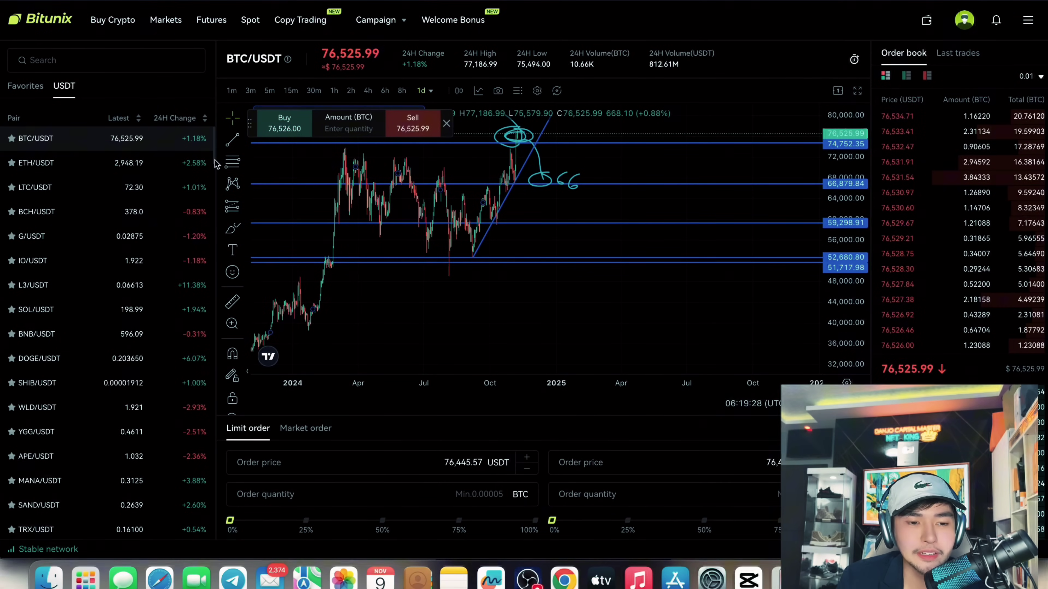
- Switch the spot order form to Market and back to Limit, then scroll up to the chart
scroll(358, 422, "down", 5)
left_click(305, 175)
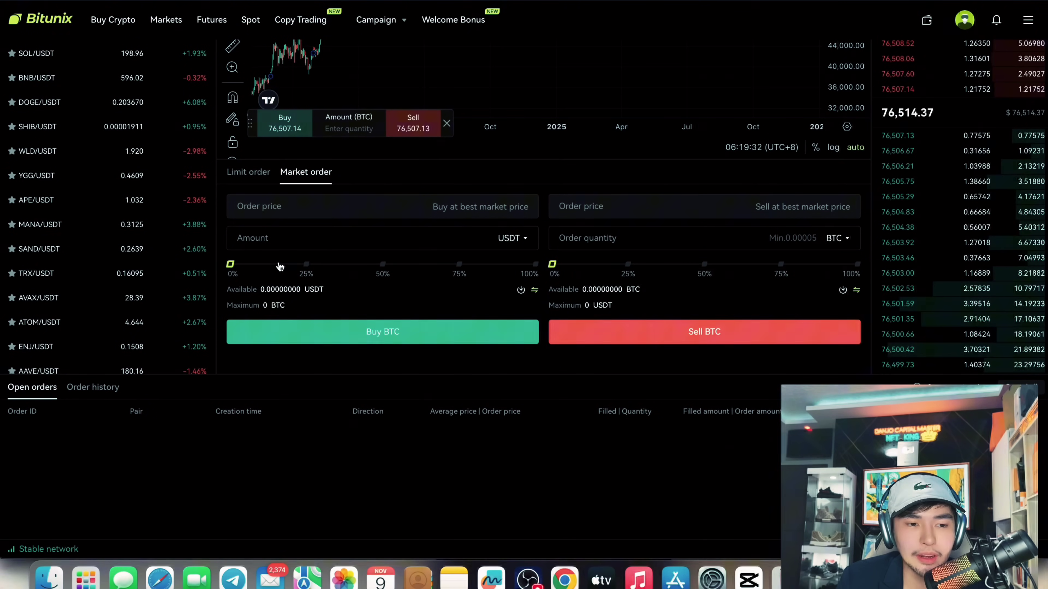
left_click_drag(280, 267, 332, 265)
scroll(363, 346, "up", 2)
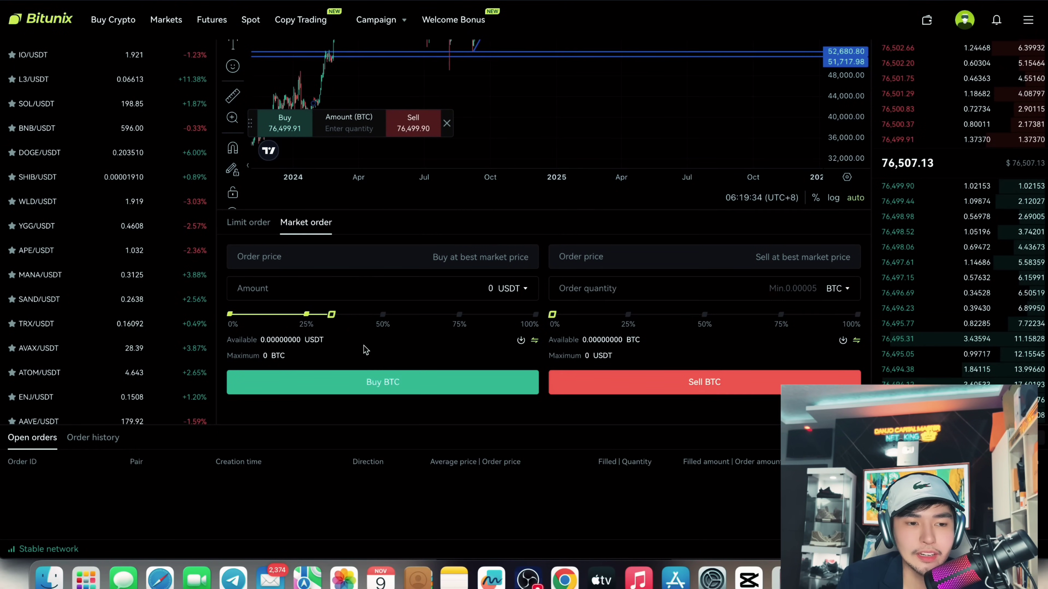
left_click(264, 229)
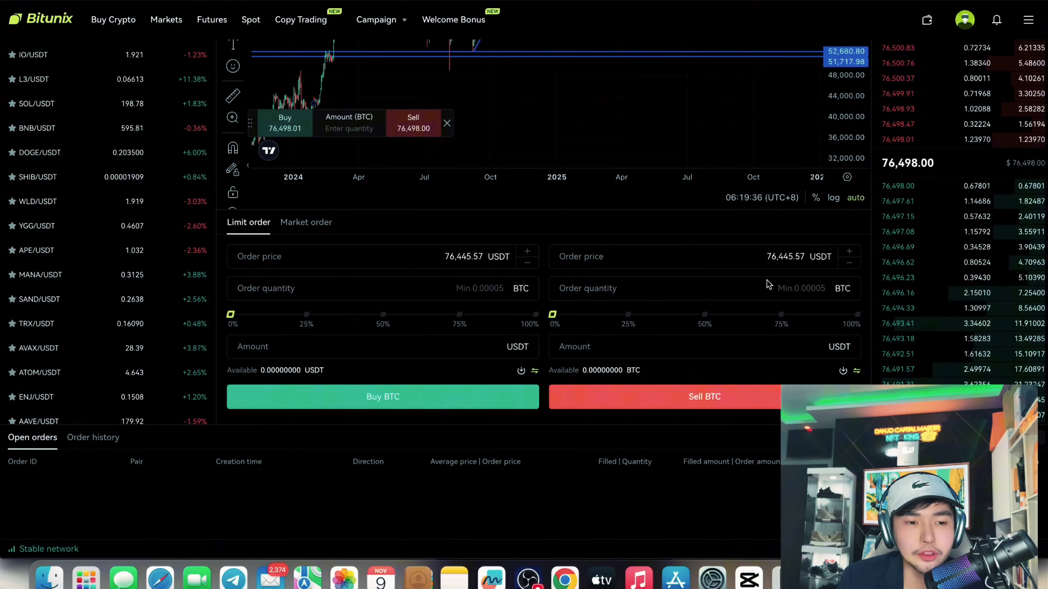
scroll(289, 215, "up", 5)
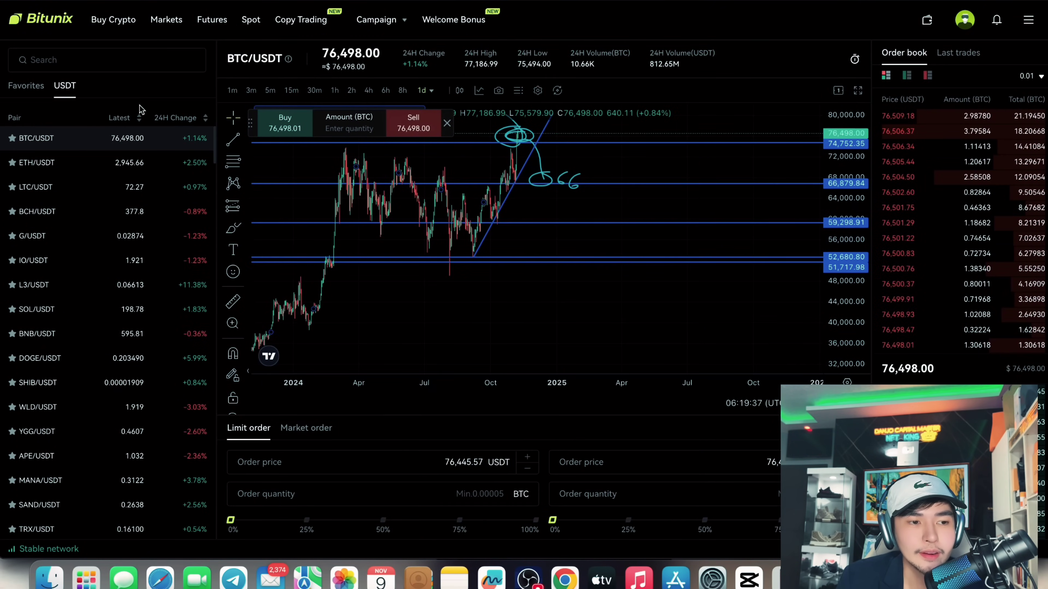
- Step through the ETH, LTC, BCH, ENJ and APT pairs to CRV/USDT and show Last trades
left_click(76, 162)
left_click(64, 191)
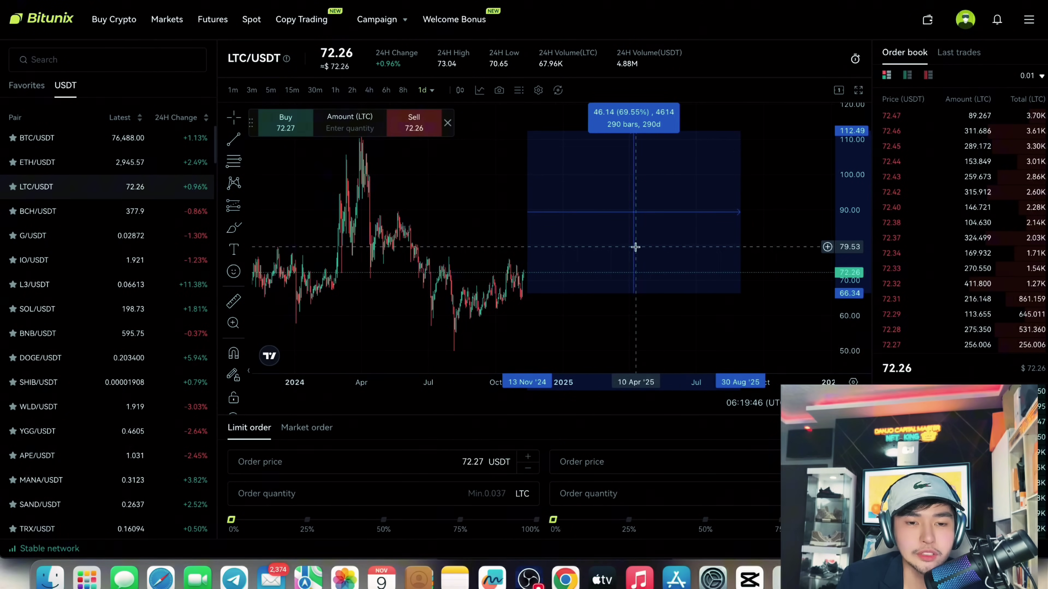
scroll(634, 246, "down", 3)
scroll(515, 212, "up", 2)
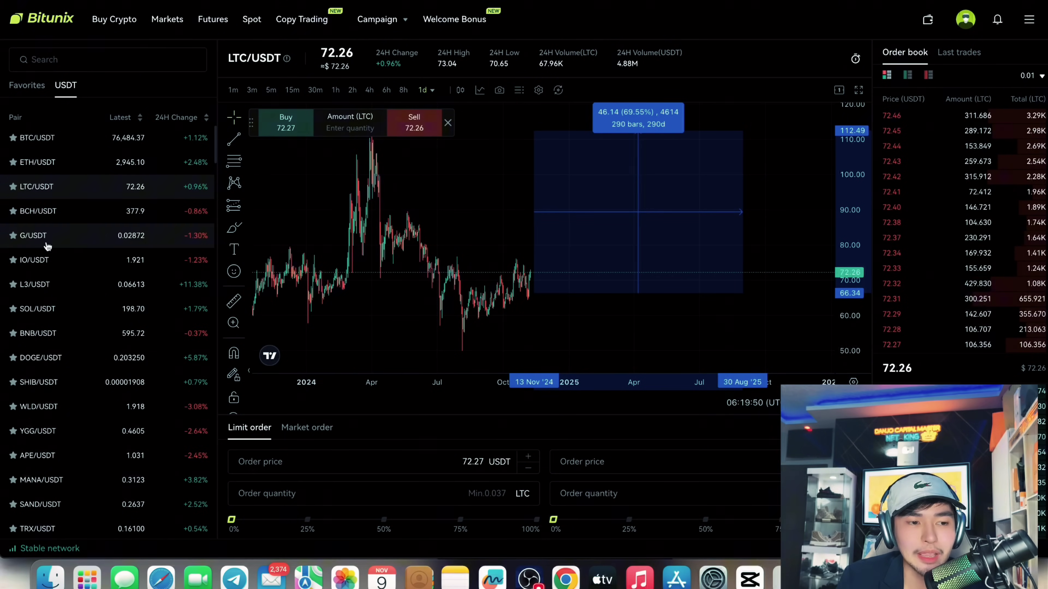
left_click(70, 213)
scroll(77, 305, "down", 7)
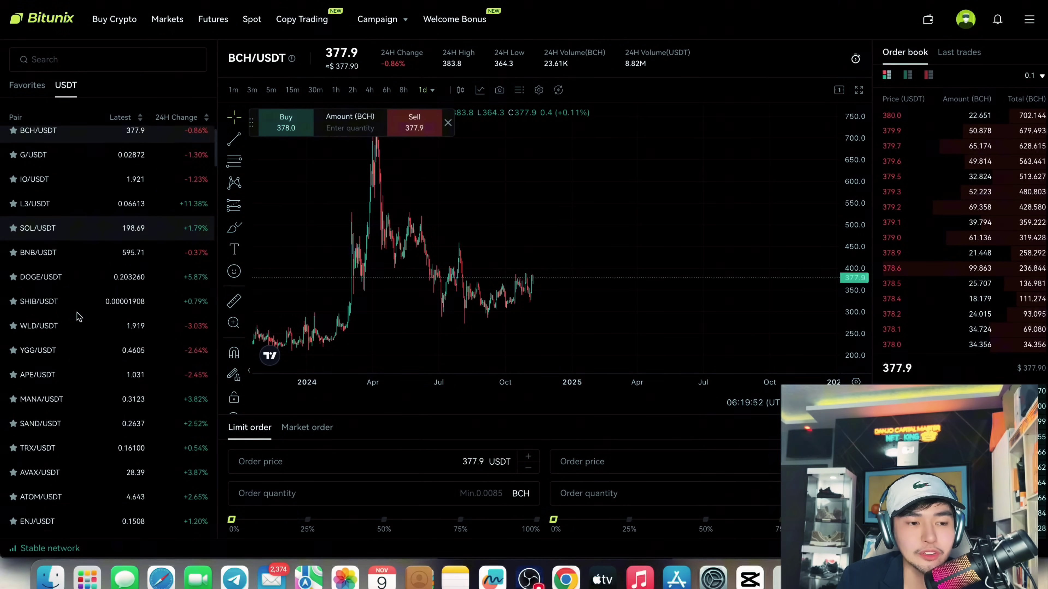
left_click(79, 310)
left_click(73, 351)
scroll(73, 351, "down", 5)
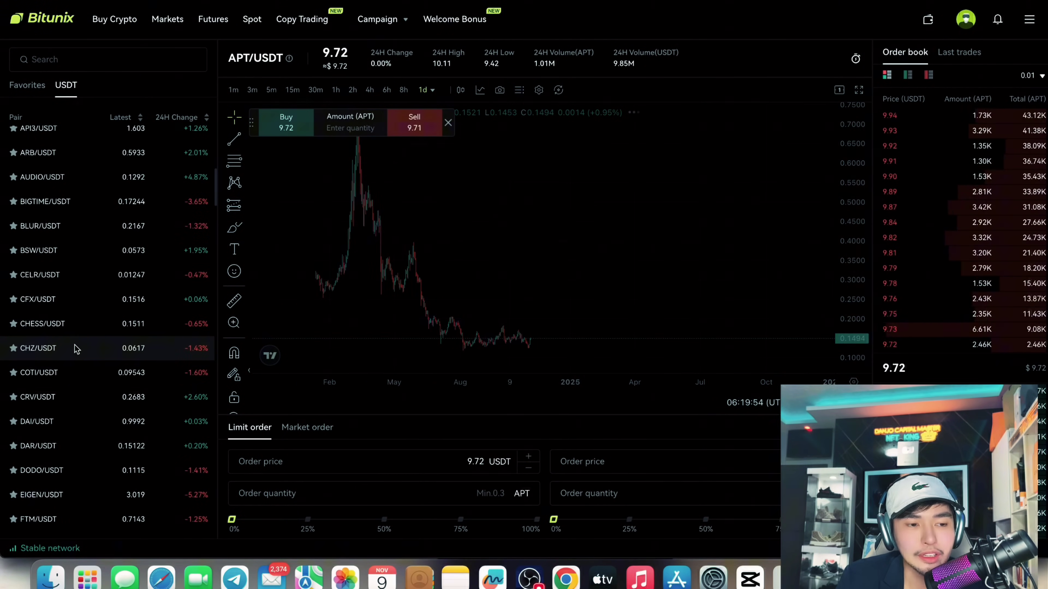
left_click(101, 349)
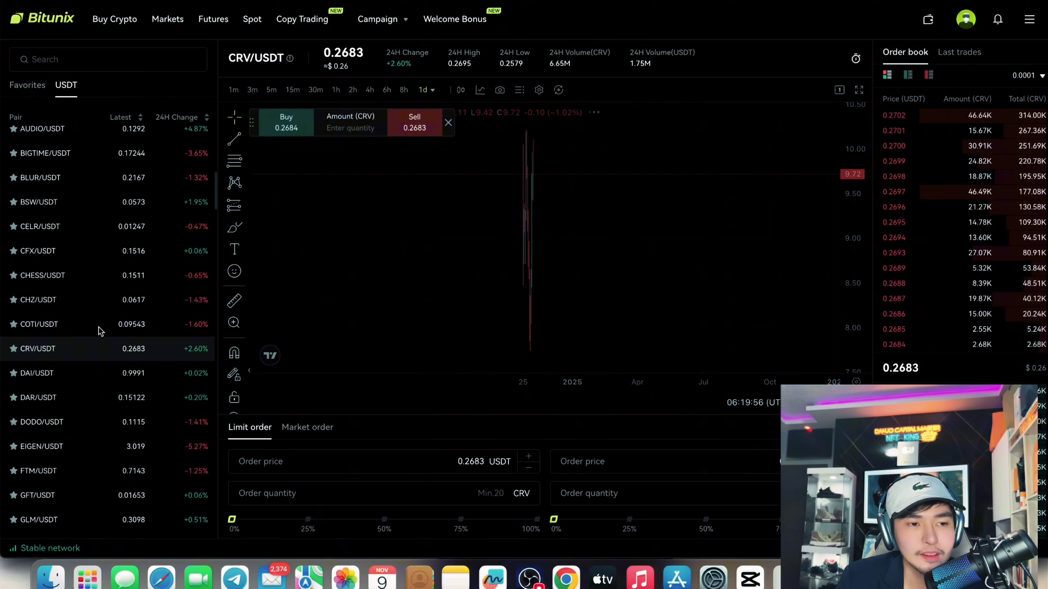
scroll(78, 297, "down", 6)
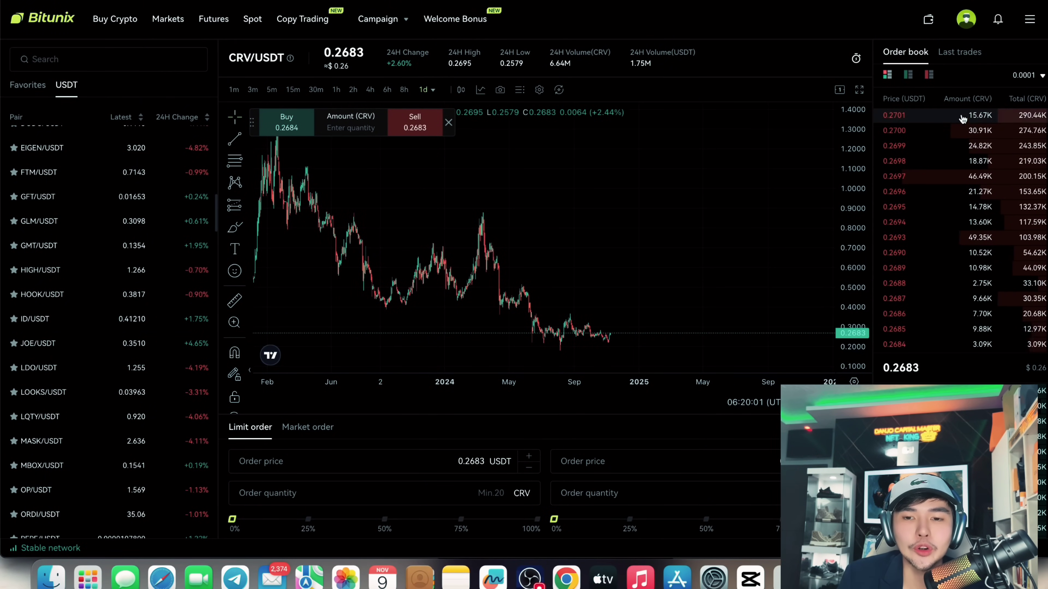
left_click(963, 58)
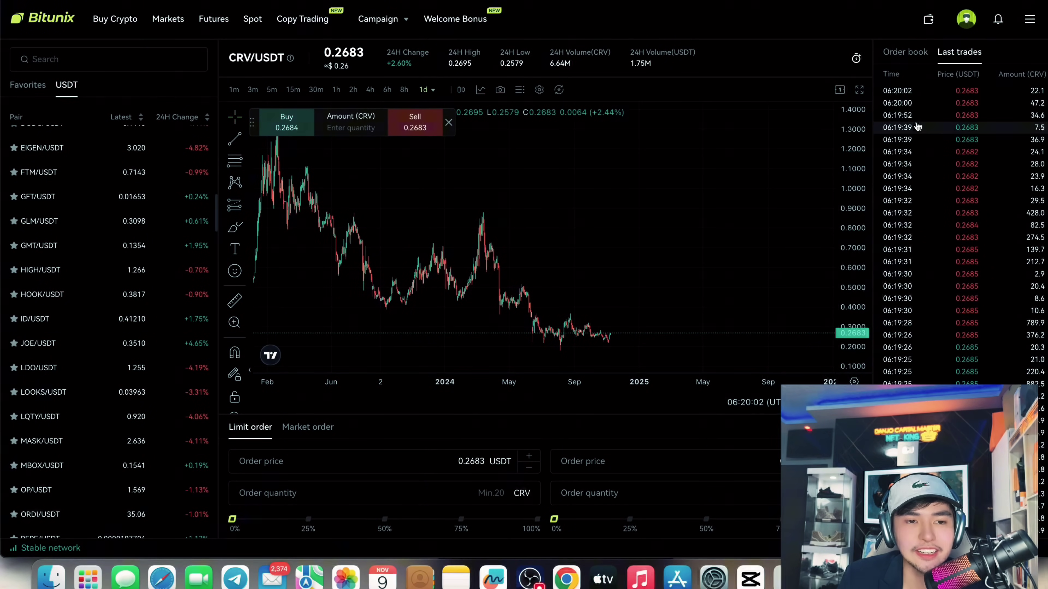
- Open BTCUSDT futures, toggle Buy TP/SL on and off, and keep leverage at 20X
left_click(225, 29)
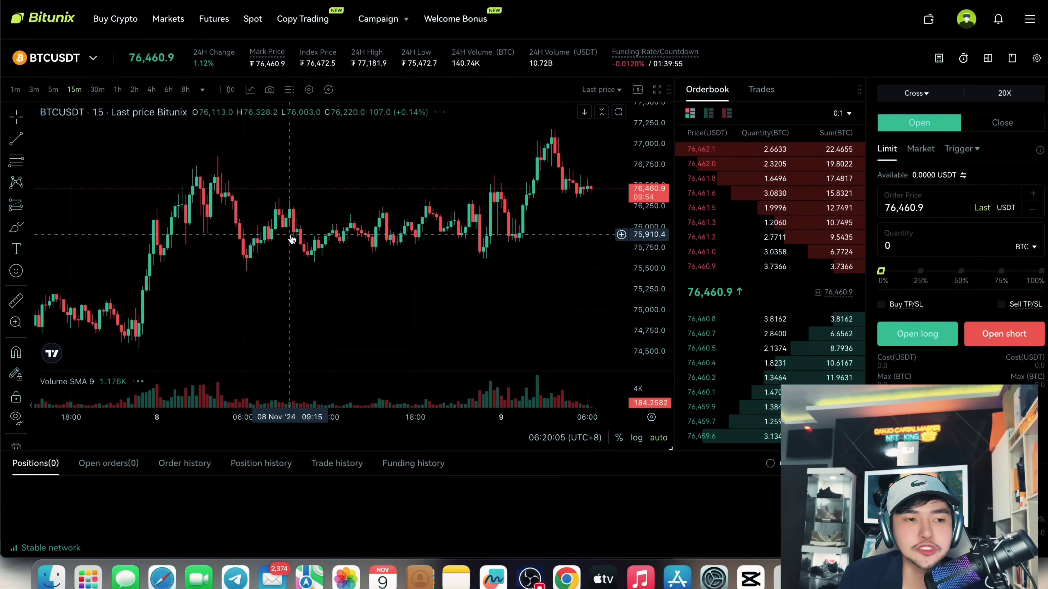
scroll(370, 243, "up", 5)
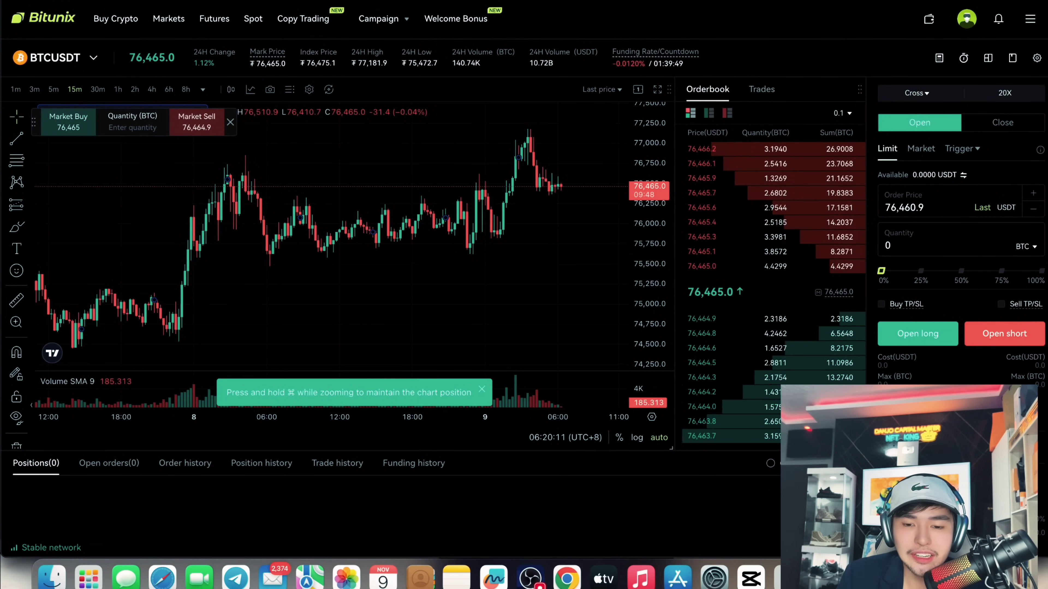
scroll(524, 289, "down", 6)
scroll(958, 306, "up", 6)
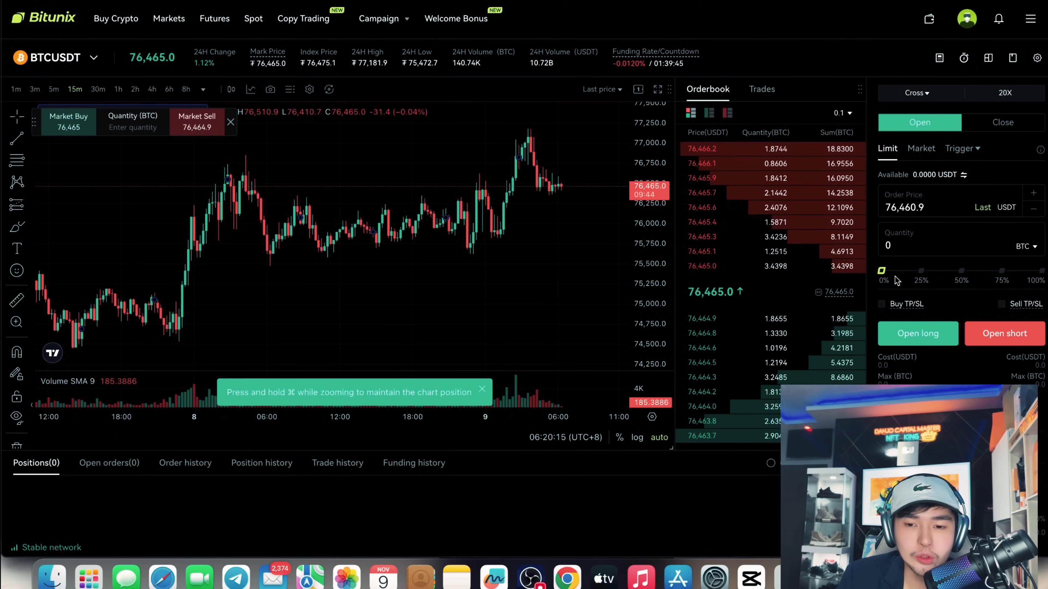
left_click(916, 304)
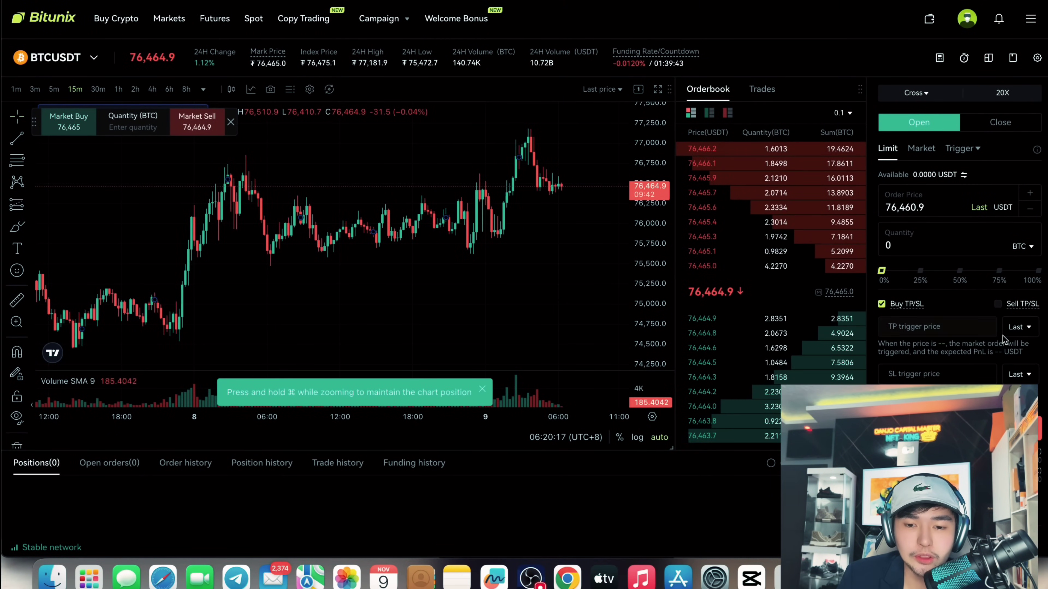
left_click(998, 304)
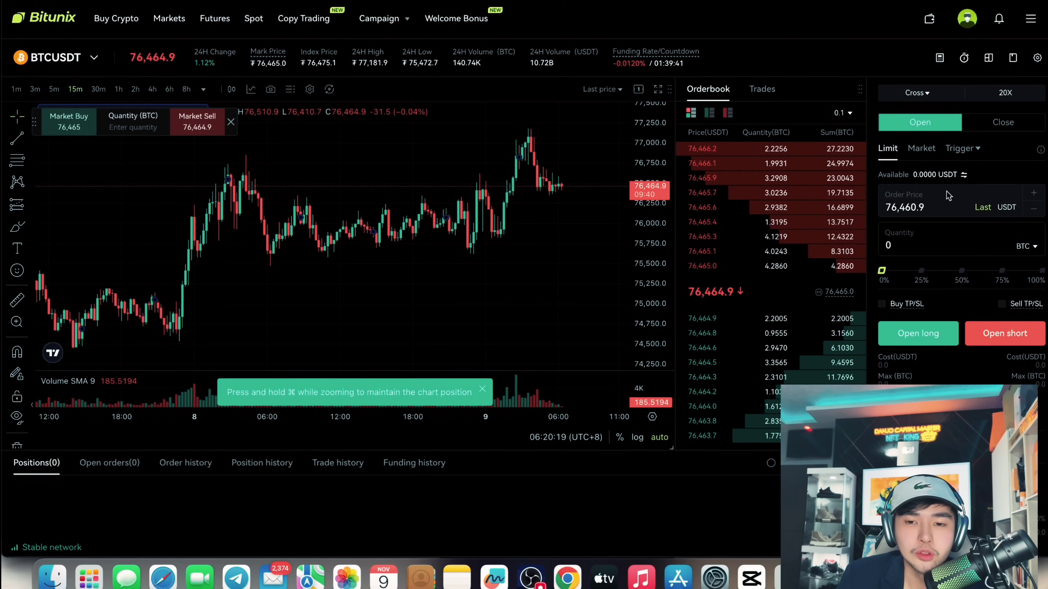
left_click(1022, 91)
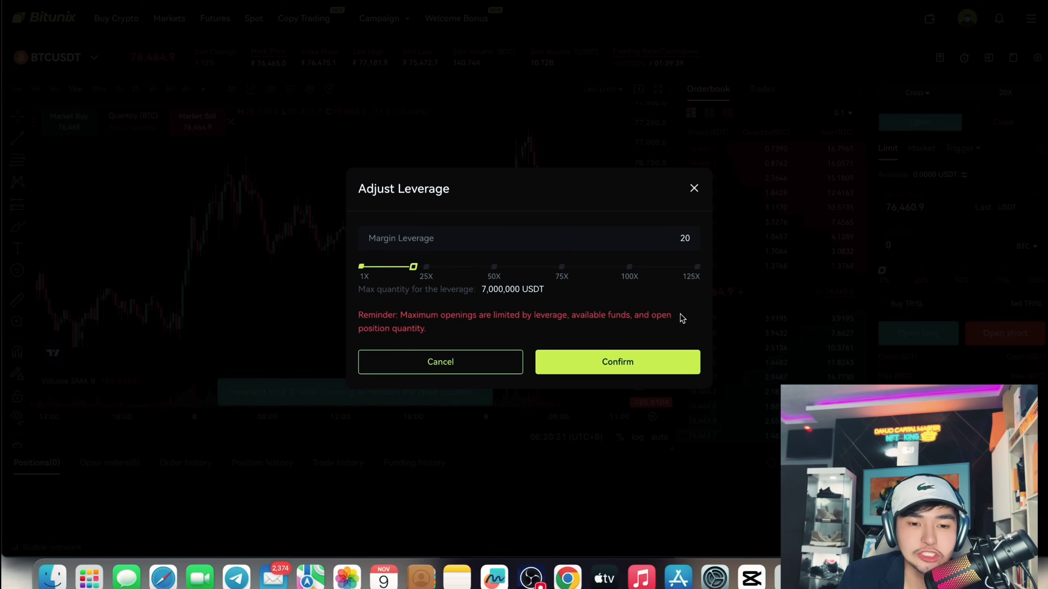
left_click(445, 371)
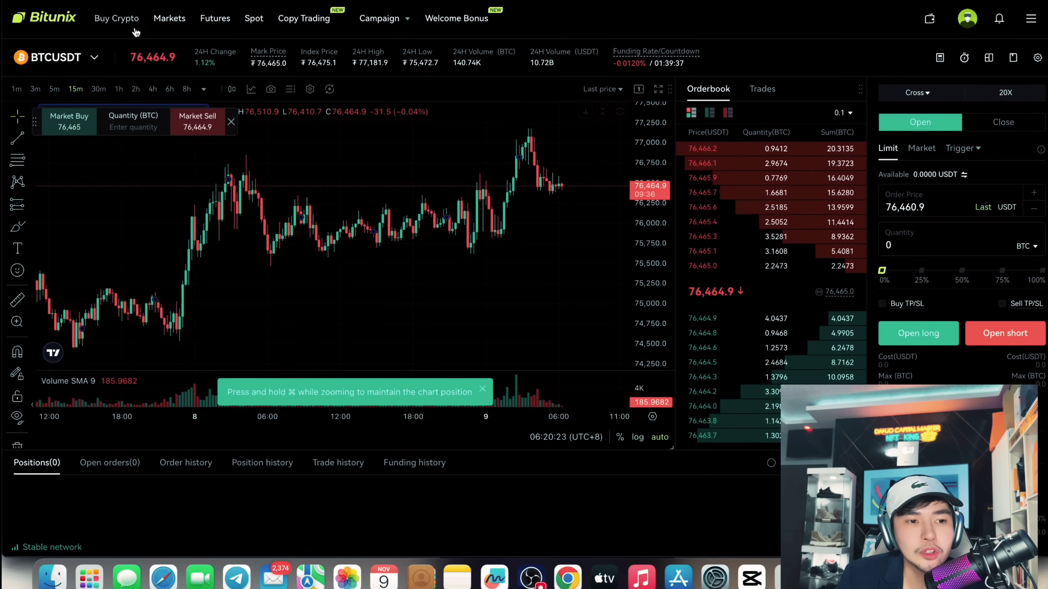
- Visit the buy-crypto page, then return to the Bitunix homepage and browse it
left_click(98, 18)
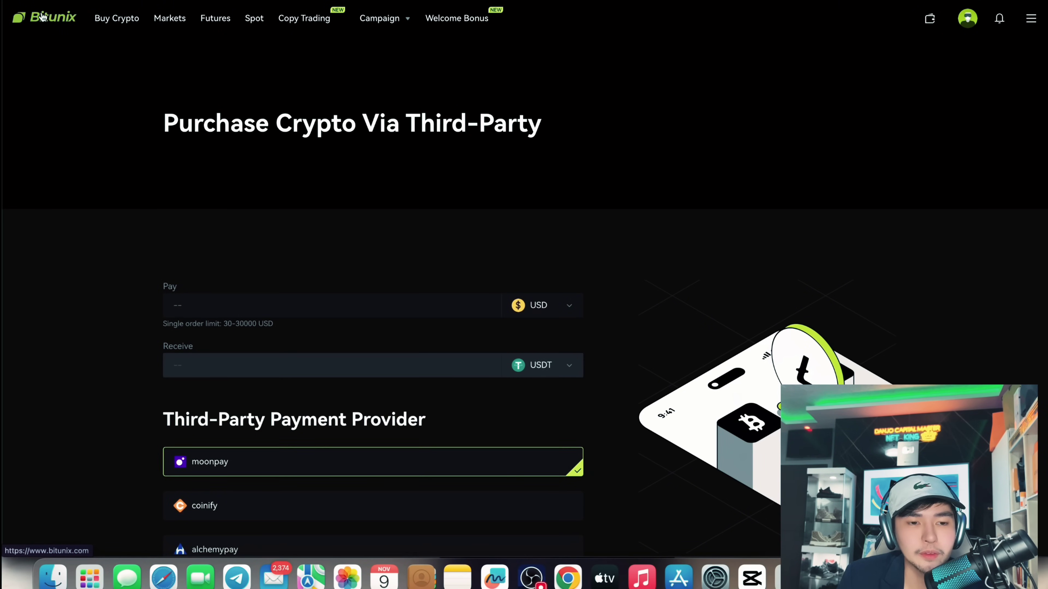
left_click(44, 17)
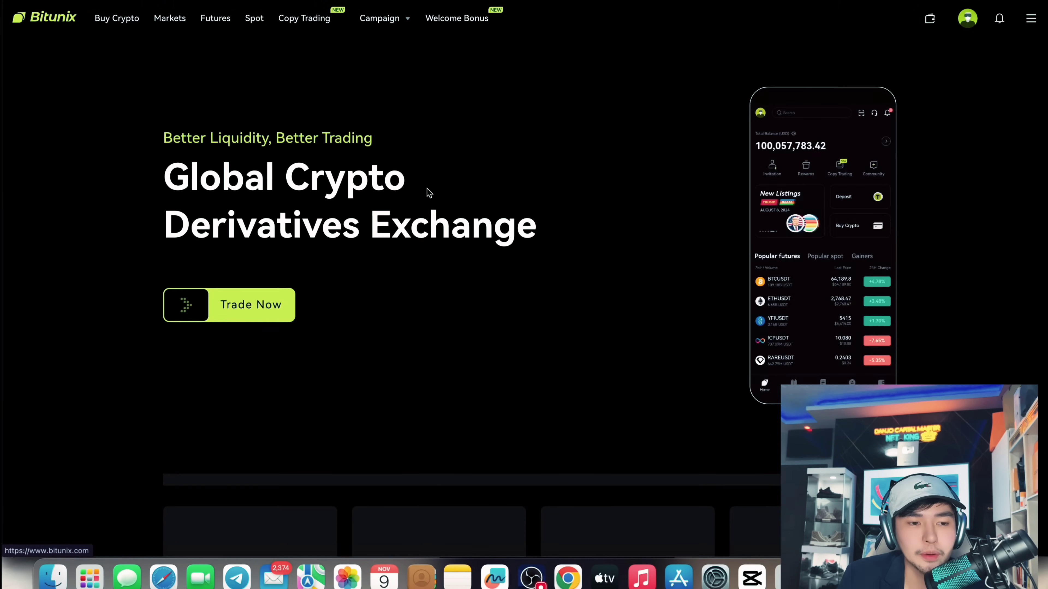
scroll(416, 206, "down", 10)
scroll(456, 315, "down", 15)
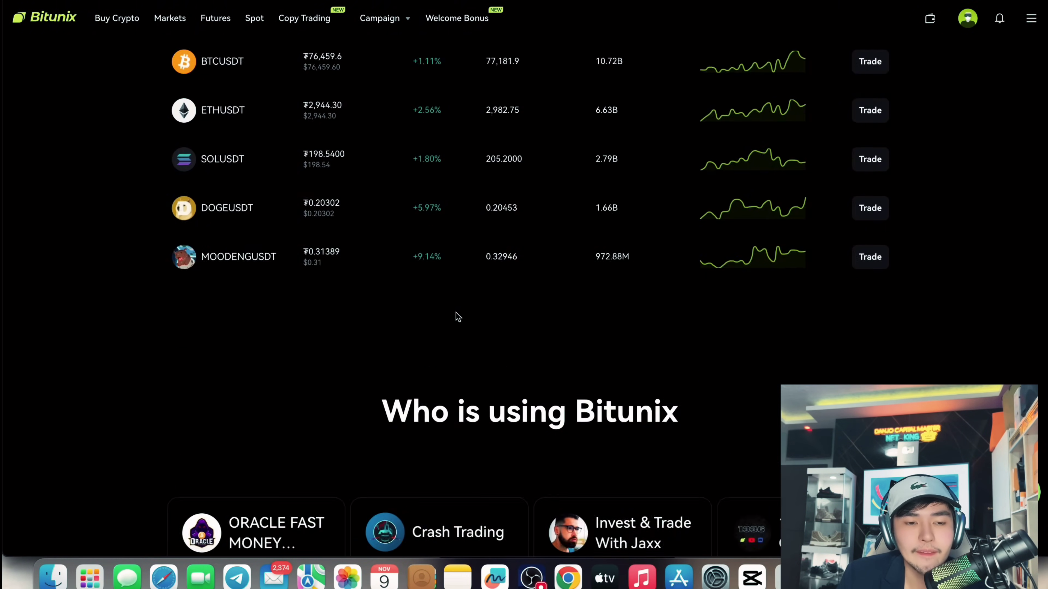
scroll(486, 311, "up", 8)
scroll(417, 336, "down", 4)
scroll(417, 335, "down", 10)
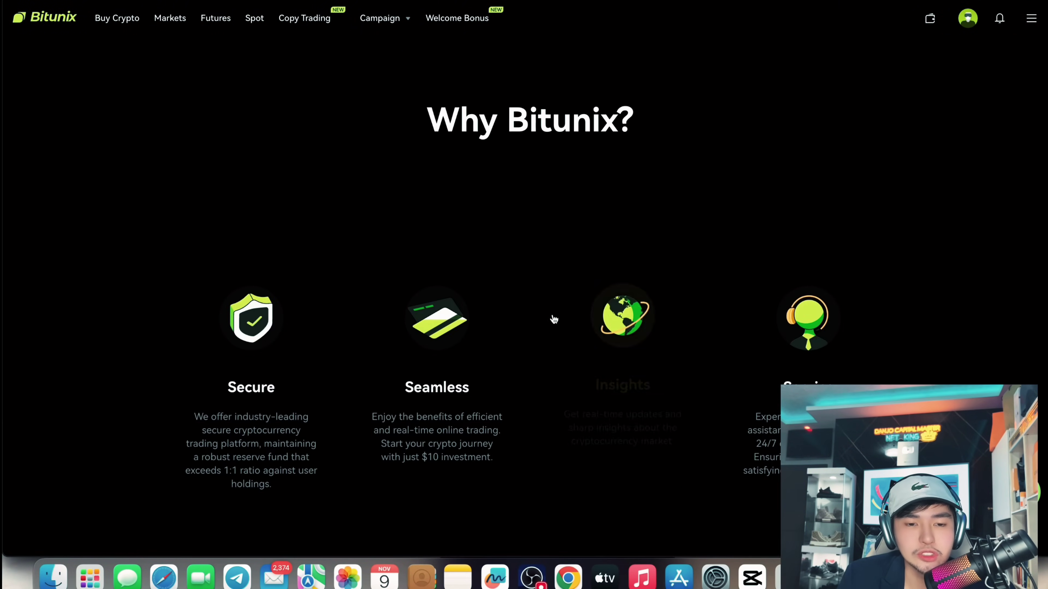
scroll(351, 339, "down", 6)
scroll(237, 272, "up", 1)
scroll(433, 355, "up", 1)
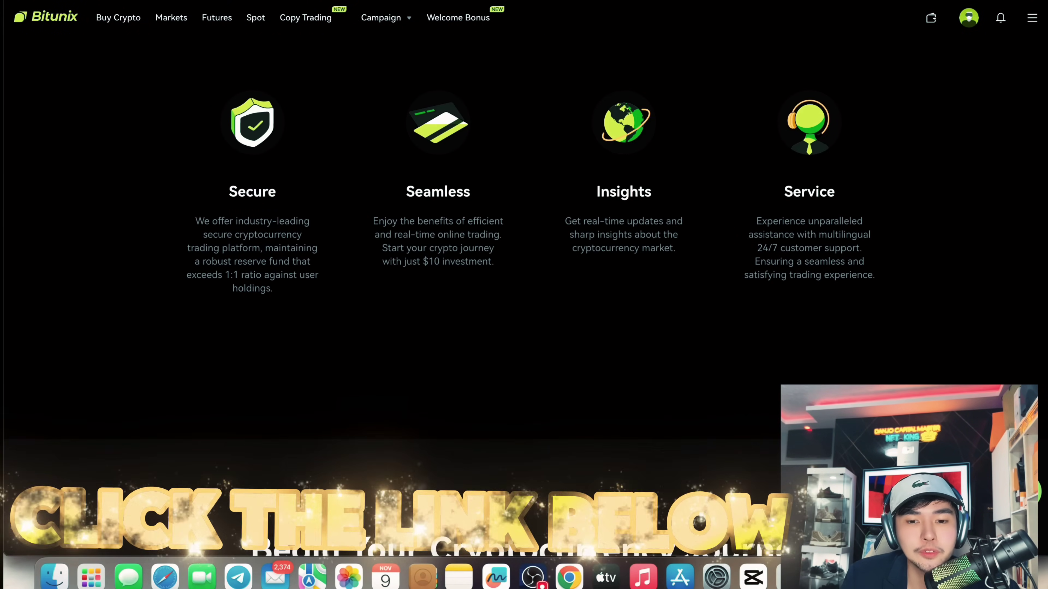
- Scroll down to the app-download banner and follow the Google Play and App Store links
scroll(748, 346, "down", 10)
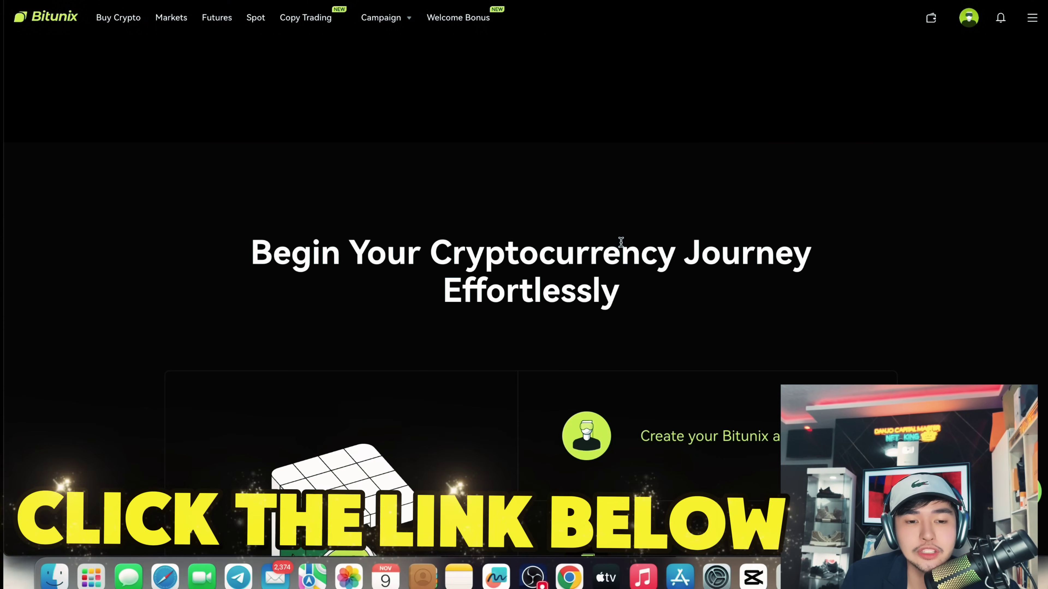
scroll(758, 356, "down", 1)
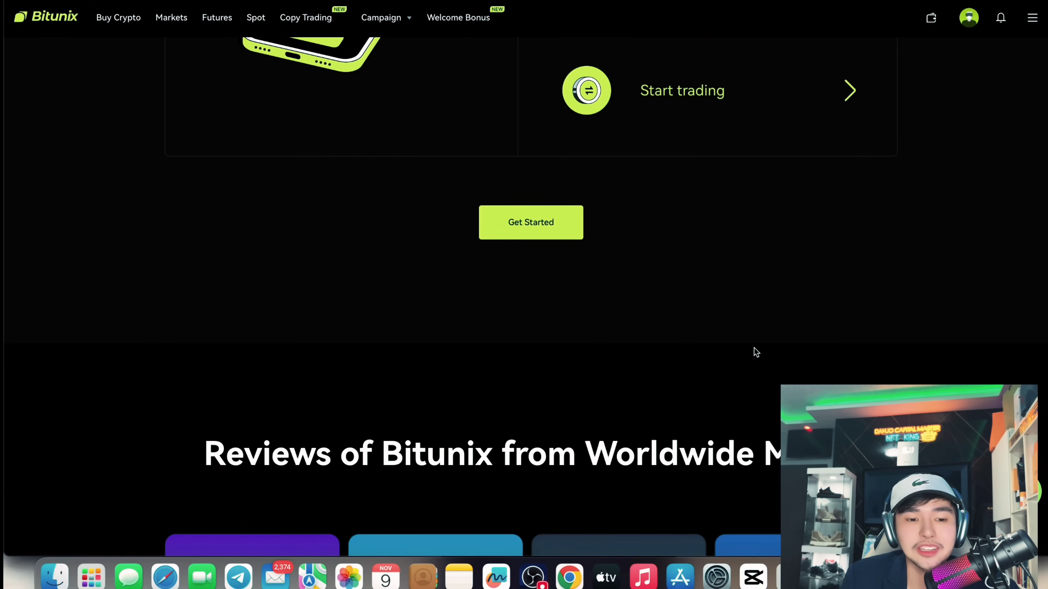
scroll(754, 351, "down", 8)
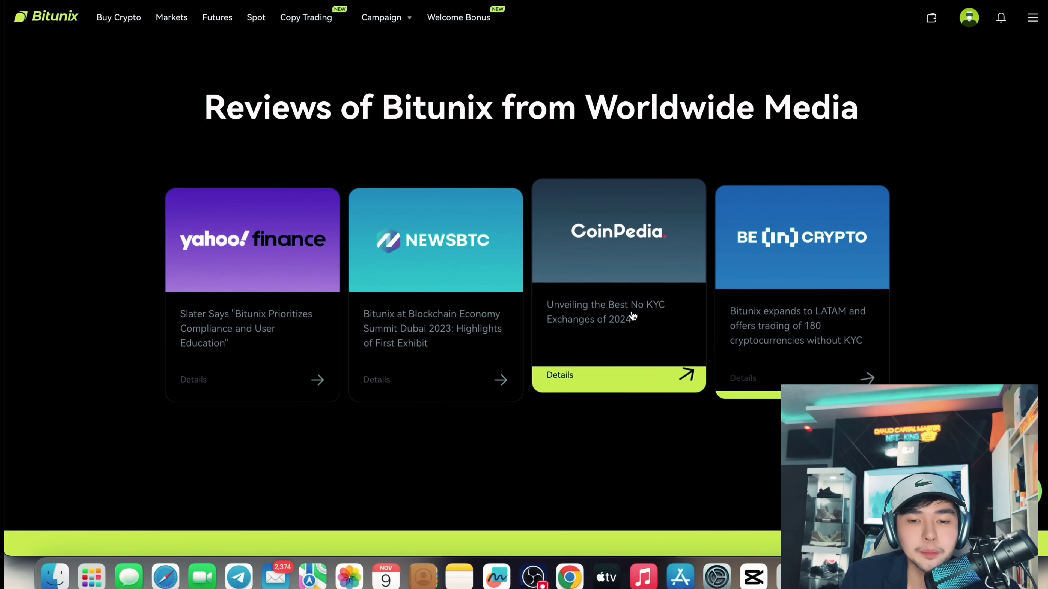
scroll(623, 320, "down", 10)
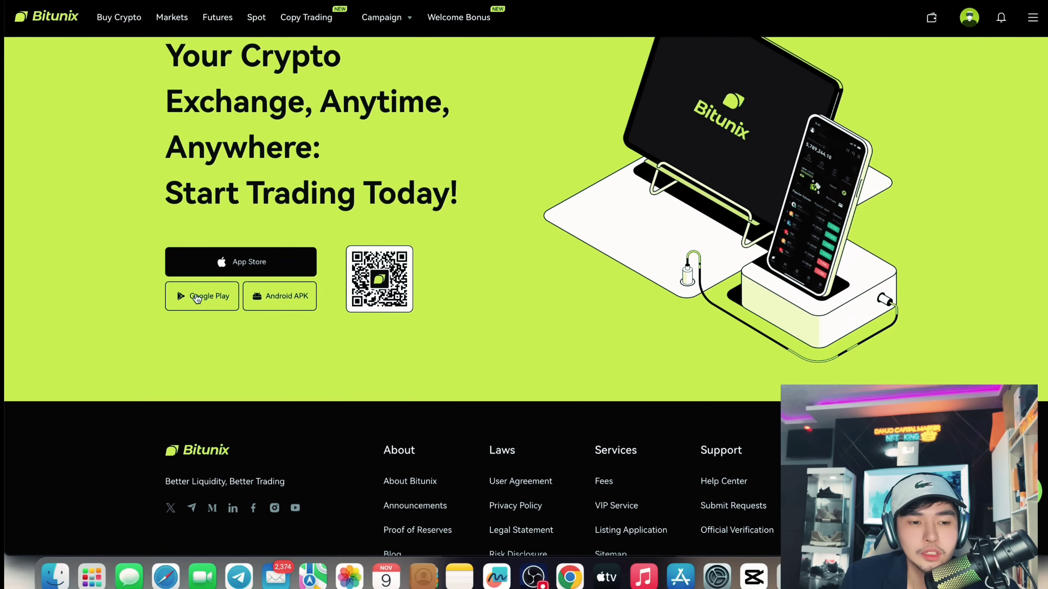
left_click(197, 297)
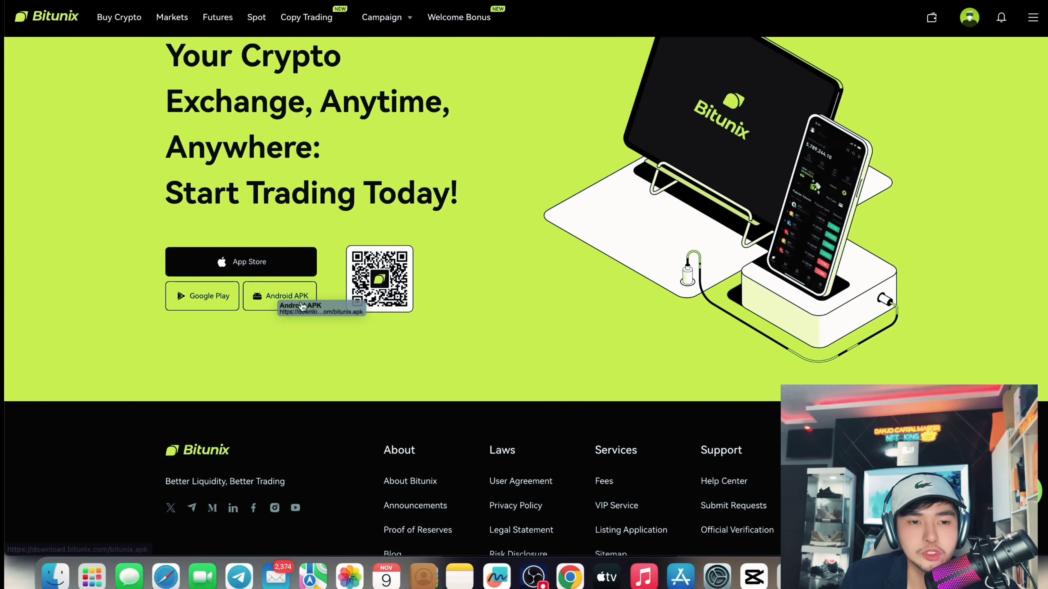
scroll(727, 215, "up", 15)
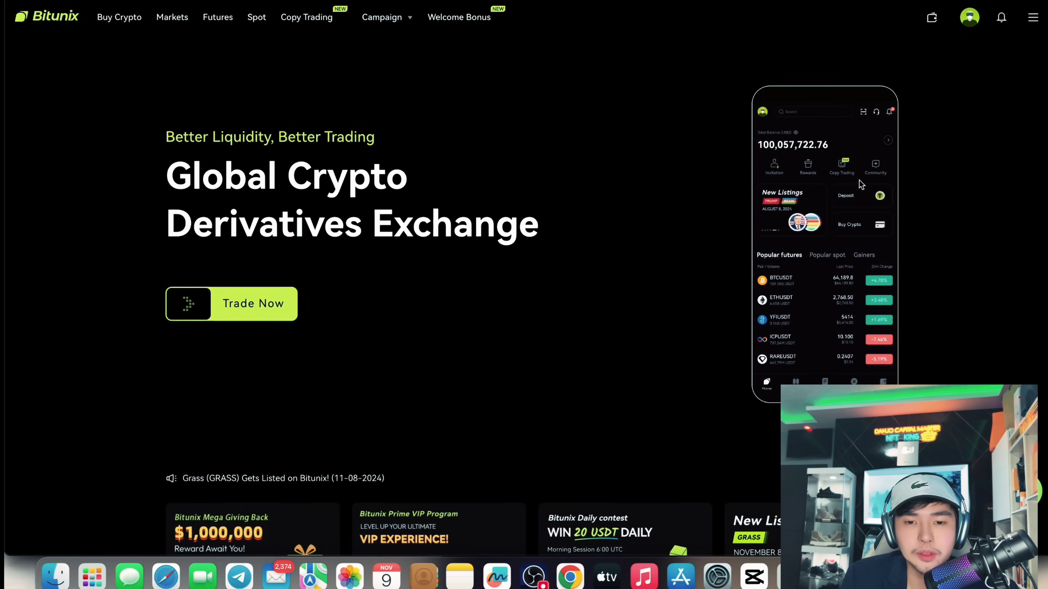
mouse_move(933, 8)
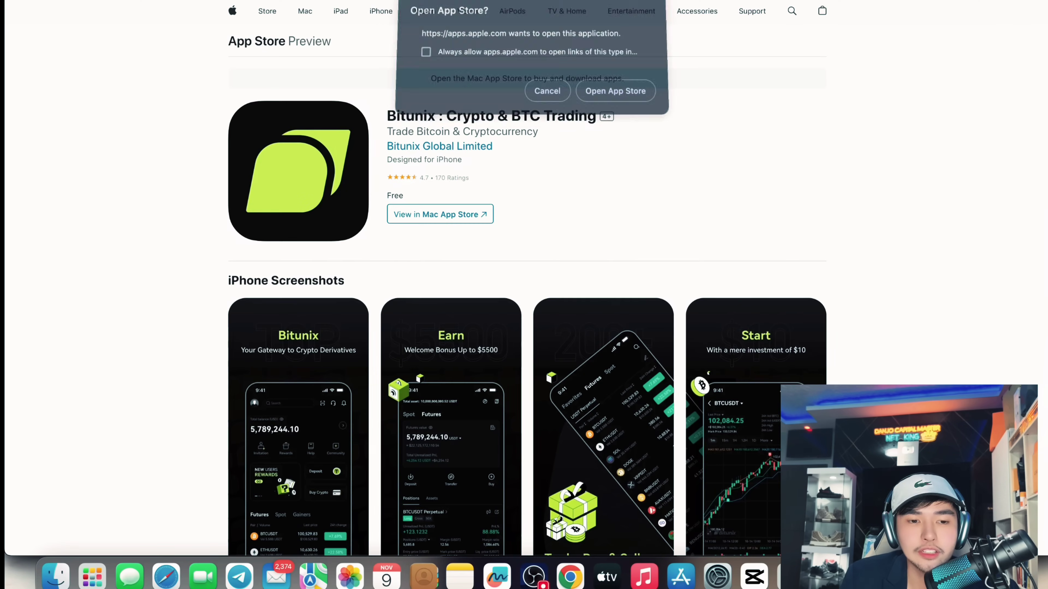
- Cancel the 'Open App Store?' prompt and head back to the Bitunix homepage window
left_click(545, 95)
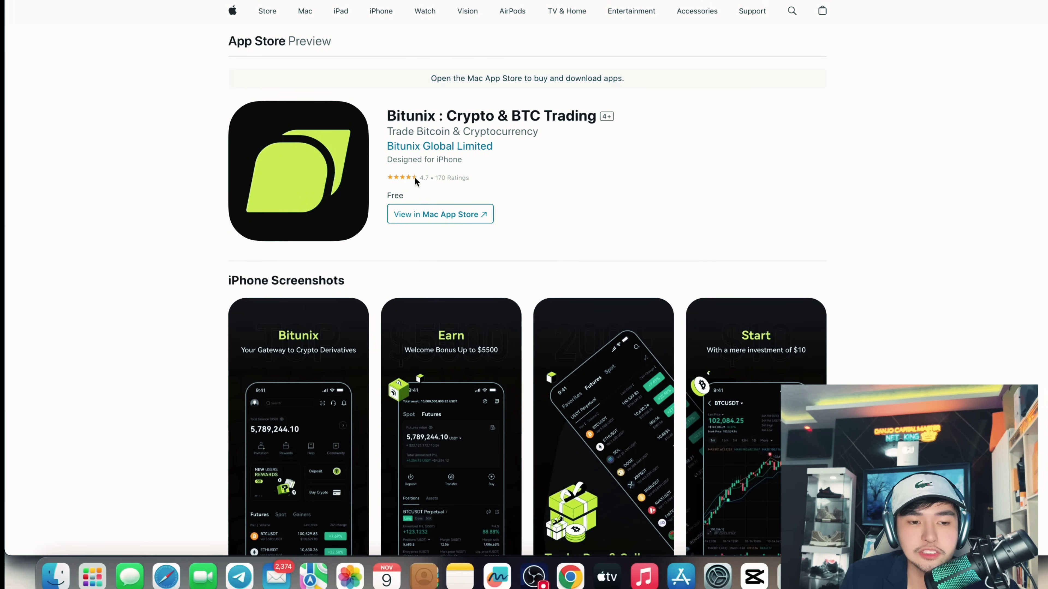
left_click(479, 182)
left_click(314, 0)
key("Escape")
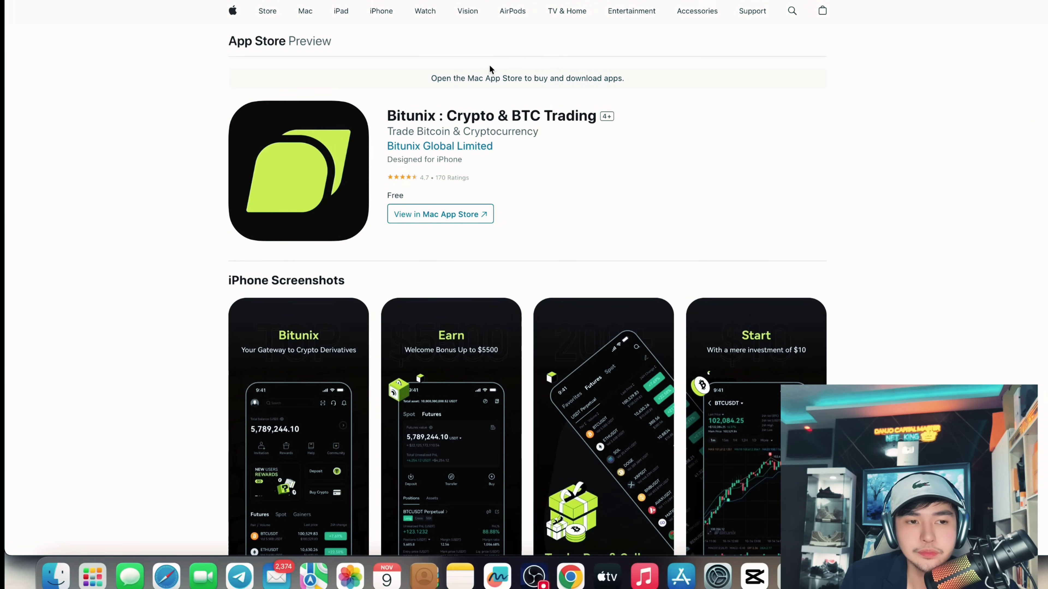